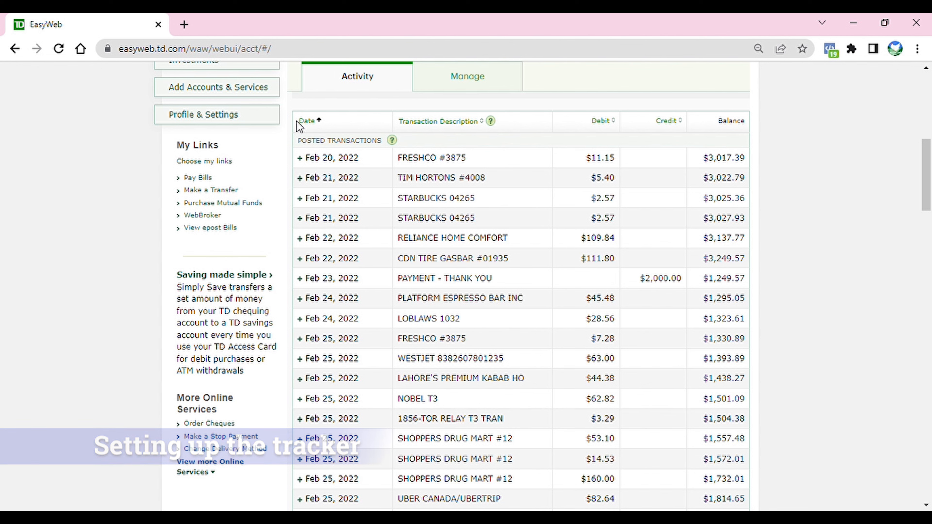
Step: Copy the column headings of the bank's transaction table and name the workbook's third sheet Summary
left_click_drag(298, 123, 749, 129)
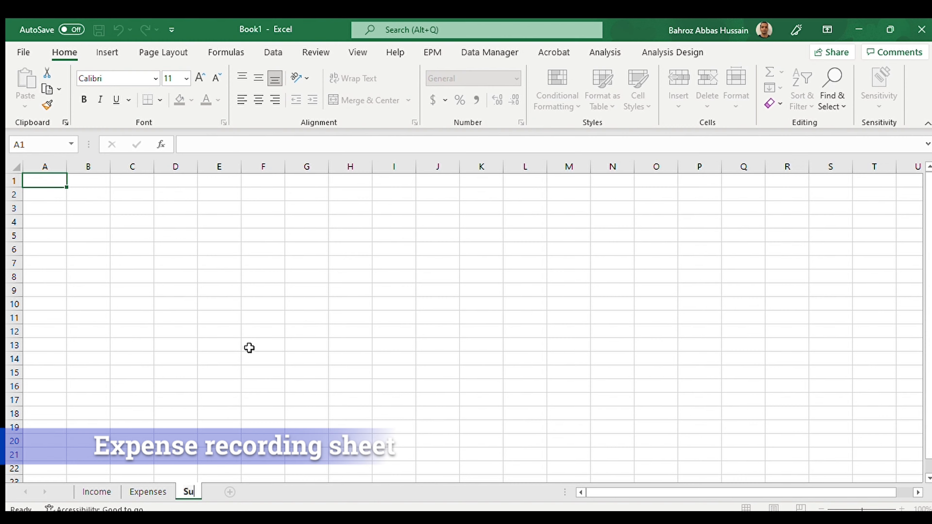
type("mmary")
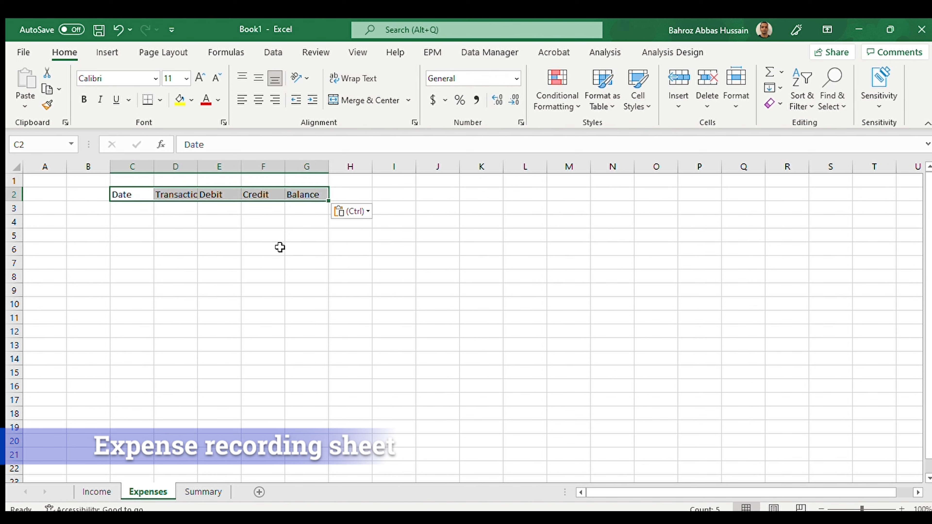
Step: Add the heading Account Type in cell B2, before the Date heading on the Expenses sheet
left_click(274, 249)
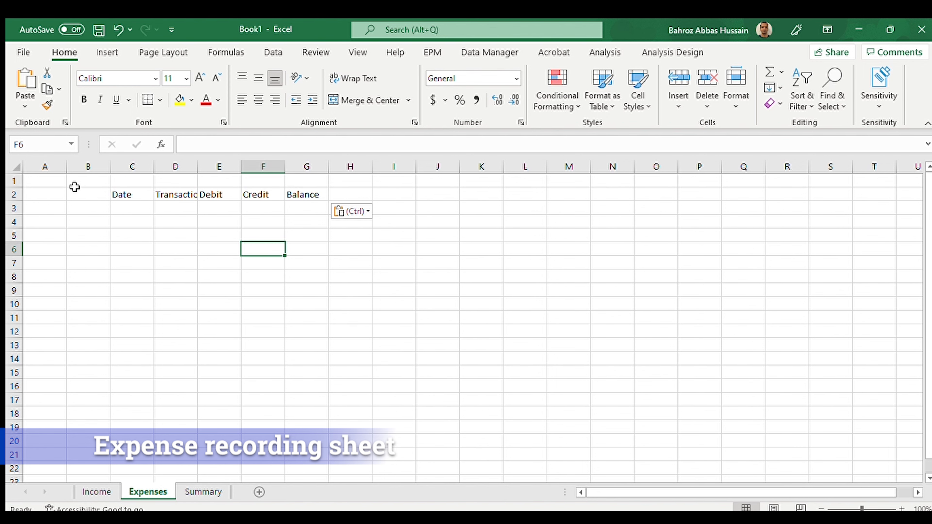
double_click(75, 189)
type("Account Type")
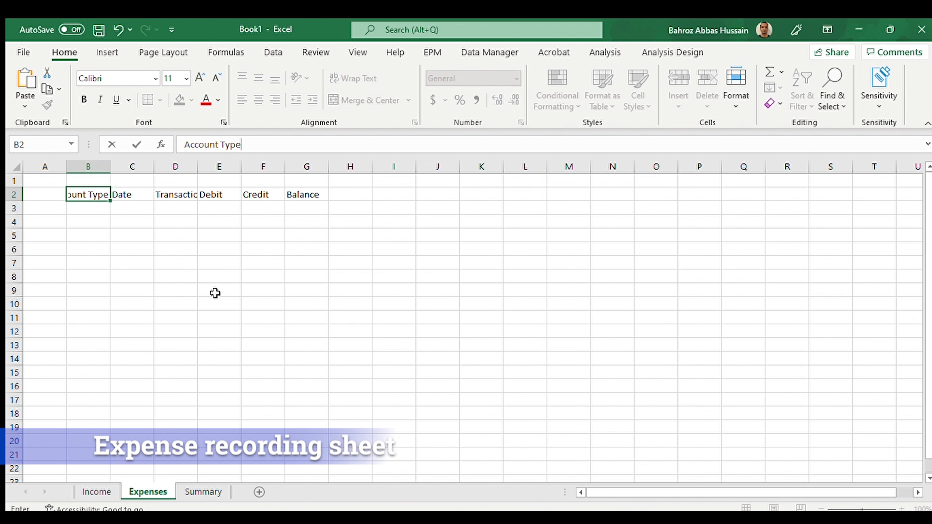
key("Return")
Step: Fit the widths of columns B through H to their contents
left_click_drag(88, 167, 329, 166)
double_click(328, 166)
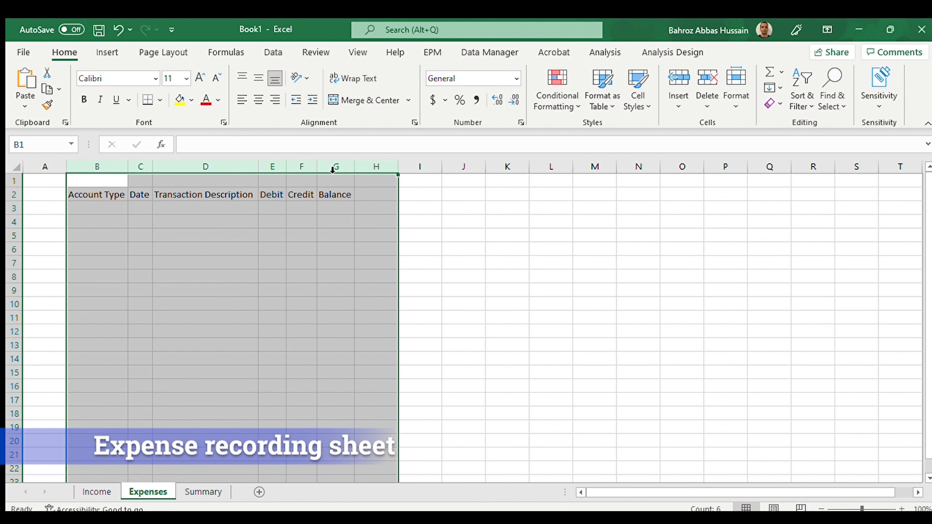
left_click(277, 221)
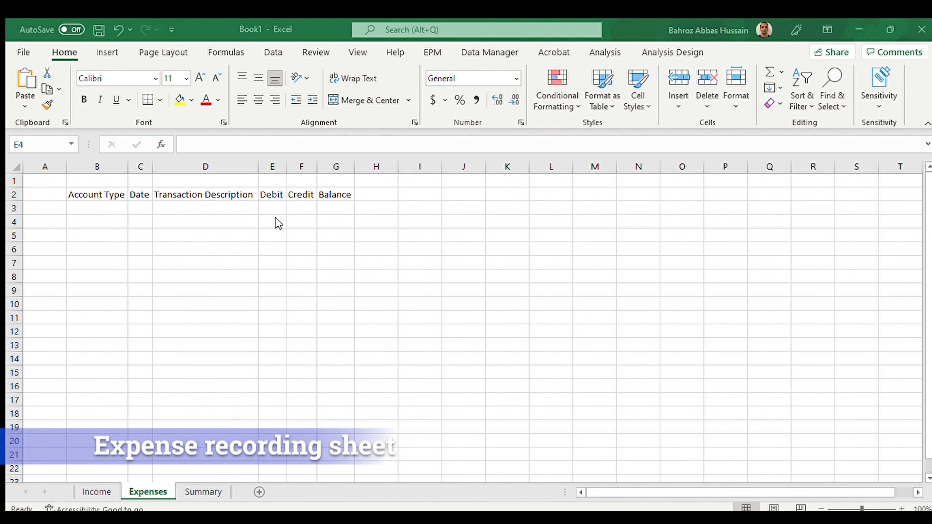
Step: Switch to EasyWeb, copy the posted transactions from Feb 20 through the second Feb 27 INSTACART entry, and return to Excel
key("alt+Tab")
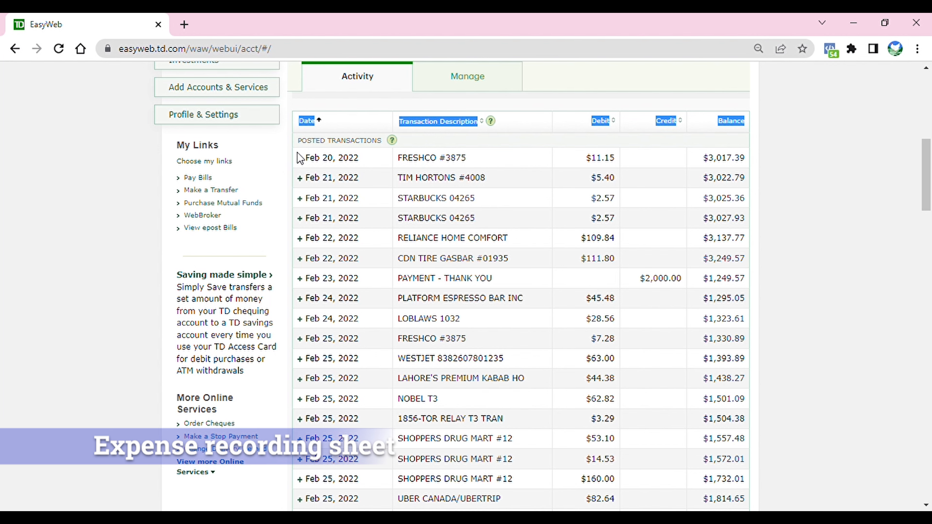
left_click_drag(299, 157, 749, 489)
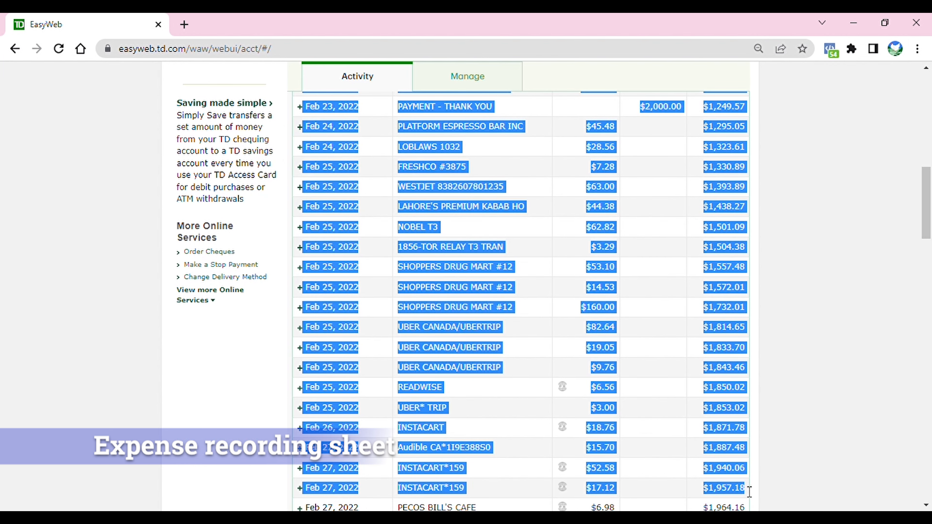
key("alt+Tab")
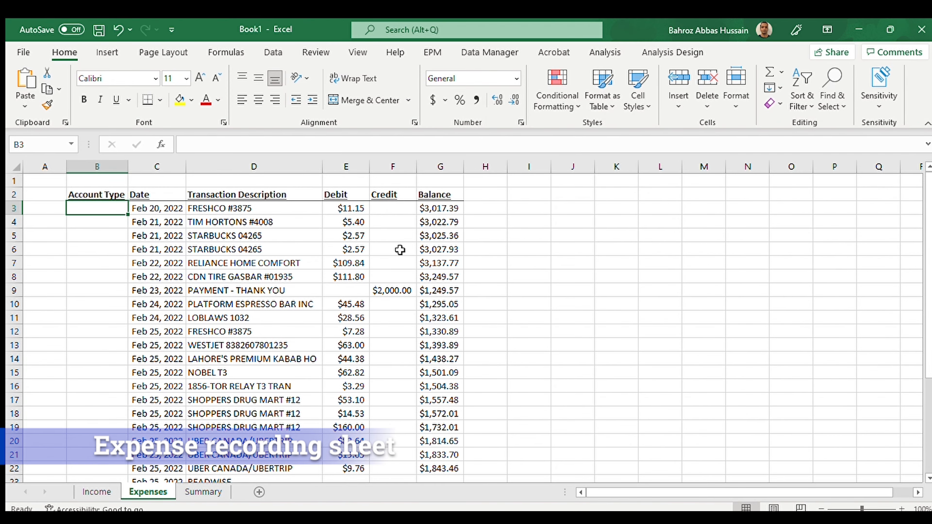
Step: Enter Credit Card as the account type in B3 and copy it down through B22
type("Credit Card")
key("ctrl+Return")
key("ctrl+c")
key("Down")
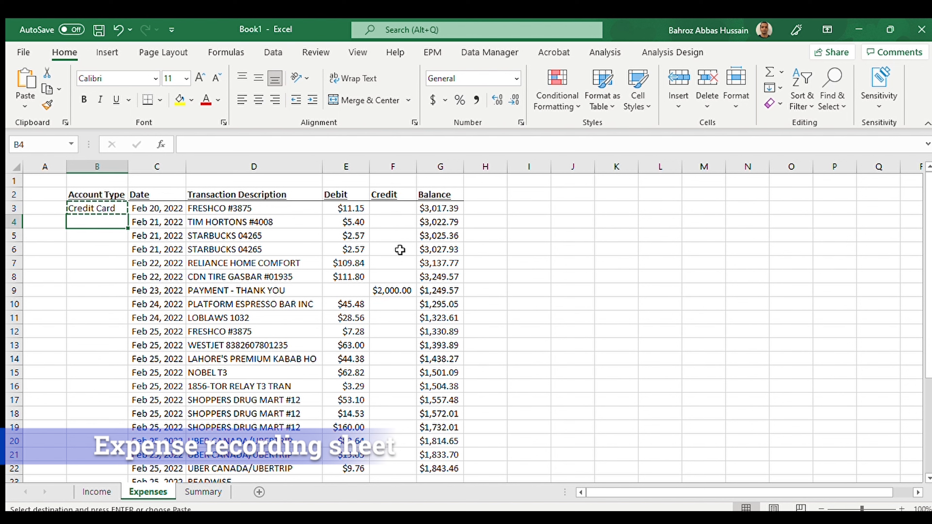
key("shift+Down")
key("shift+Down")
key("shift+Down")
key("shift+Down")
key("shift+Down")
key("shift+Down")
key("shift+Down")
key("shift+Down")
key("shift+Down")
key("shift+Down")
key("shift+Down")
key("shift+Down")
key("shift+Down")
key("shift+Down")
key("shift+Down")
key("shift+Down")
key("shift+Down")
key("shift+Down")
key("ctrl+v")
left_click(529, 221)
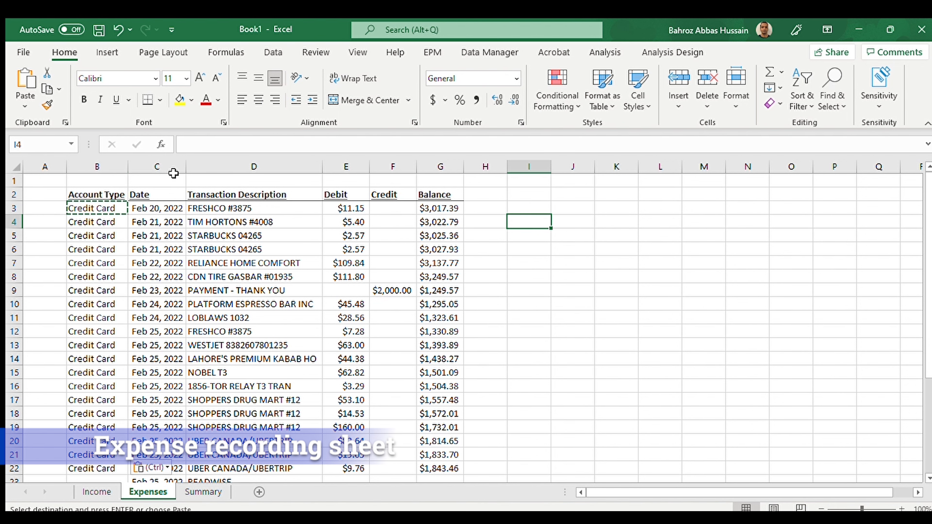
Step: Insert a Month column before Date, enter Feb'22 for the first transaction and copy that entry
left_click(158, 175)
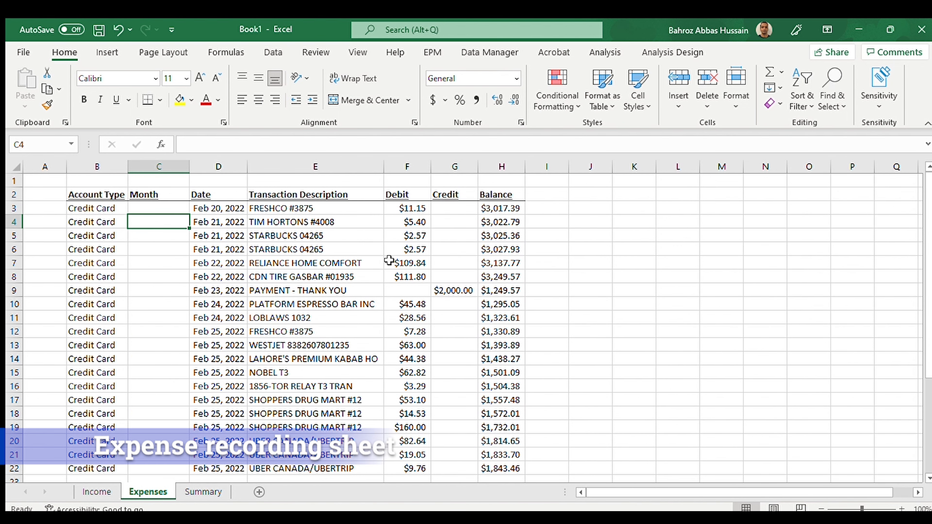
key("Up")
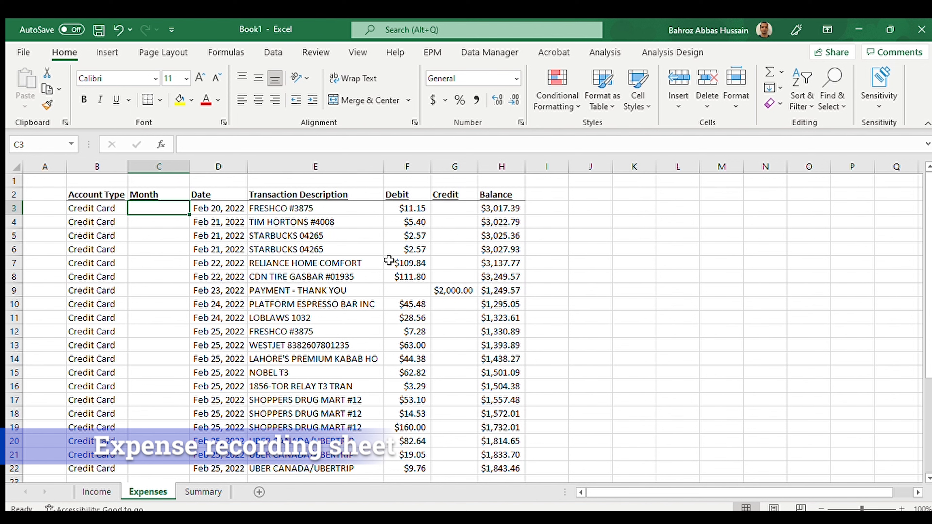
key("Right")
key("Left")
type("Feb")
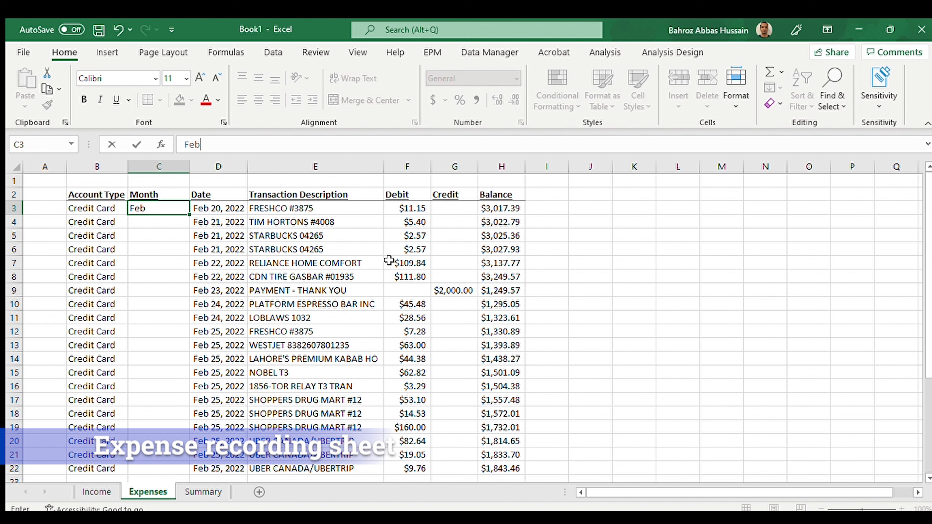
type("'22")
key("ctrl+Return")
key("ctrl+c")
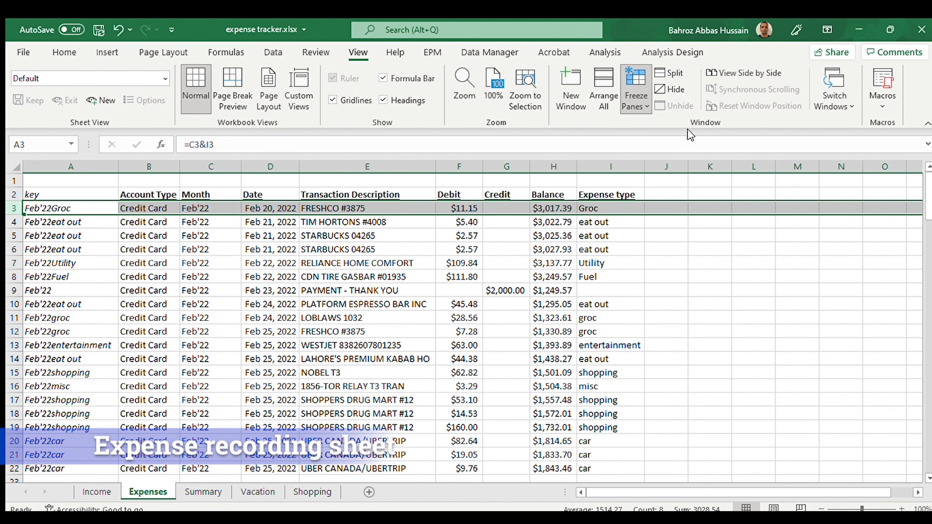
Step: Freeze the heading rows above row 3 on the Expenses sheet
left_click(638, 106)
left_click(676, 128)
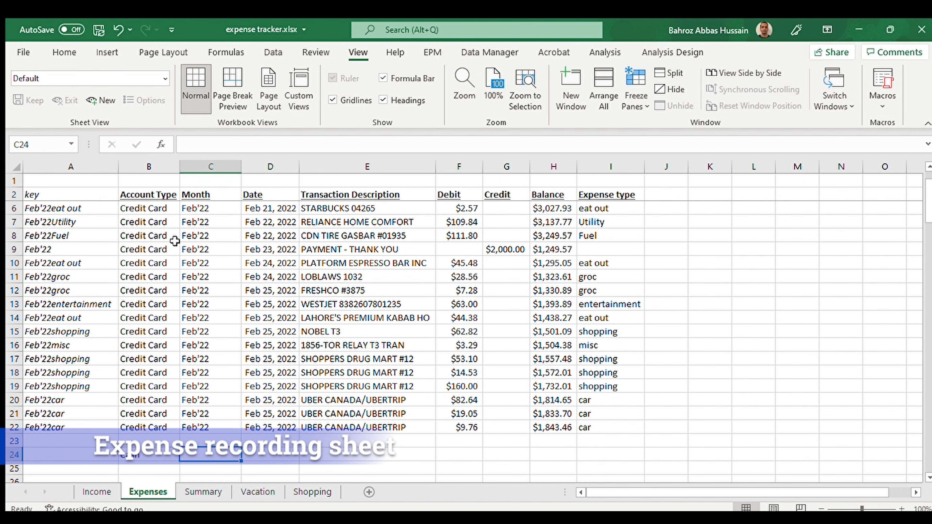
Step: Record a Mar'22 expense in row 24 with description coffee, debit 5 and expense type eat out
key("F2")
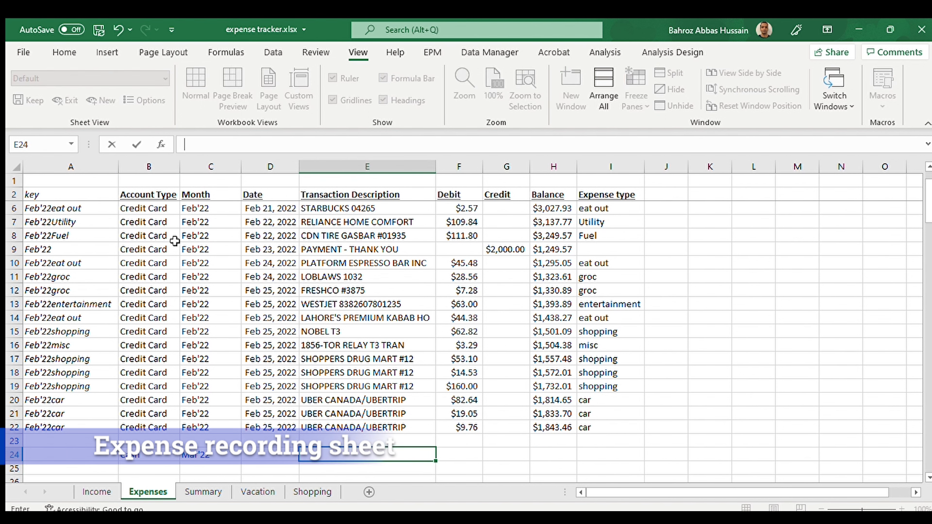
type("coffee")
key("Right")
type("5")
key("Right")
key("Right")
key("Right")
type("eat out")
key("Return")
Step: Copy the key formula from A22 into A24 for the new coffee expense
key("ctrl+Left")
key("Up")
key("Up")
key("Up")
key("ctrl+c")
key("Down")
key("Down")
key("ctrl+v")
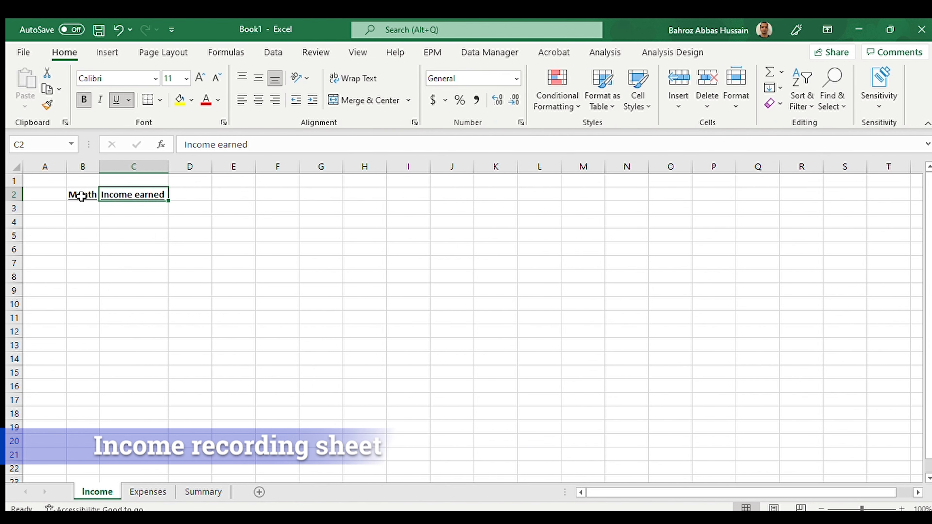
Step: List the months Jan through Jun without a year under the Income sheet's Month heading
key("Left")
key("Down")
type("Jan Feb Mar Apr May Jun")
key("Return")
key("Up")
key("Up")
key("Up")
key("Up")
key("Up")
key("Up")
Step: List the months Jan'22 through Dec'22 in B3:B14 under the Month heading
type("Jan'22 Feb'22 Mar'22 Apr'22 May'22 Jun'22 Jul'22 Aug'2")
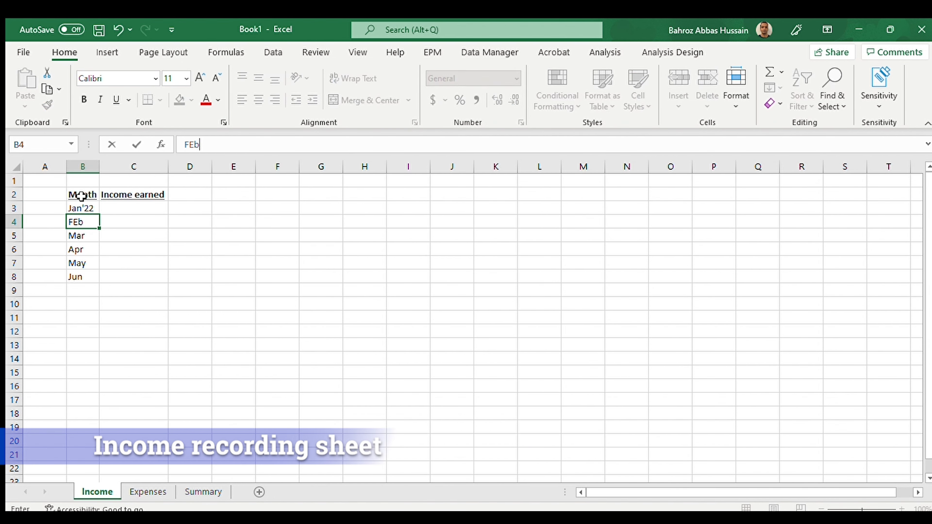
type("2 Sep'22 Oct'22 Nov'22 ")
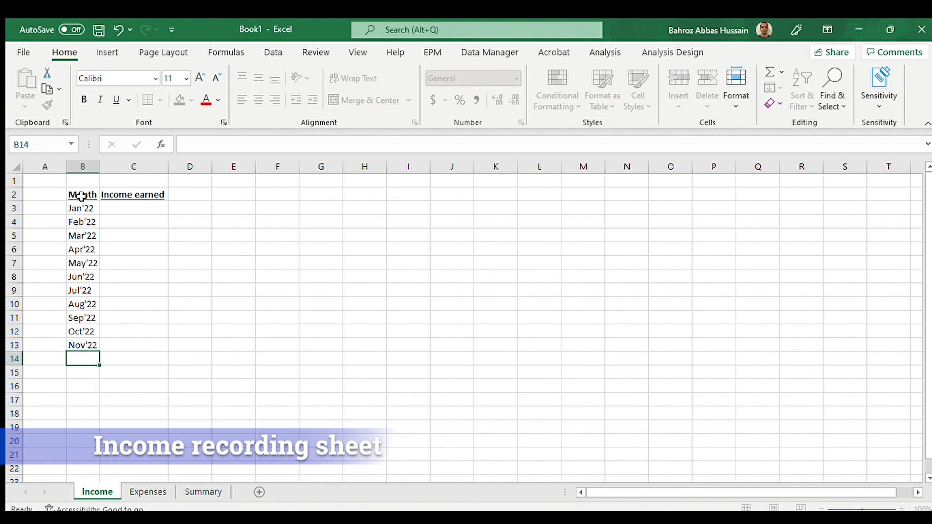
type("Dec'22")
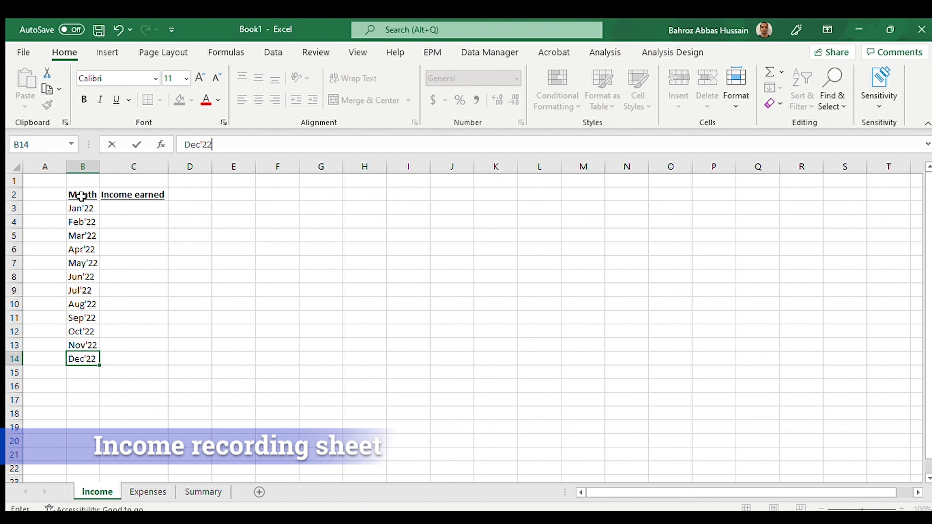
key("Return")
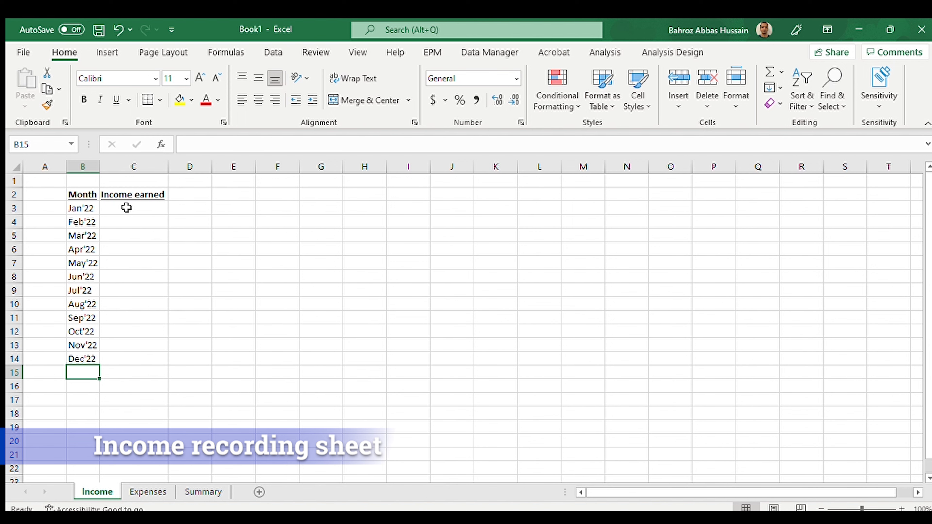
Step: Add the row labels Total in B15 and Average / mth in B16
type("Total")
key("Return")
type("Average / mth")
key("Return")
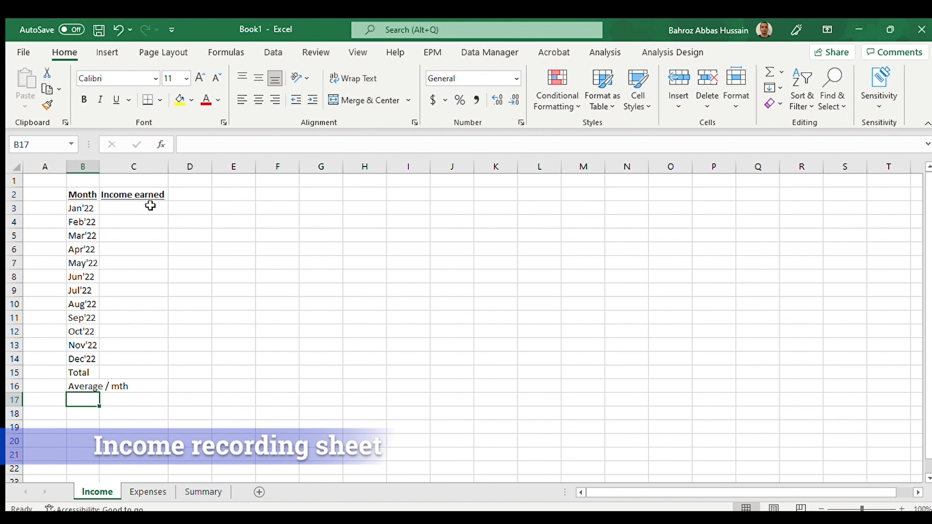
Step: Fit column B to its contents and enter the income earned: 5500 for Jan'22 to Apr'22, 6500 for May'22 to Dec'22
double_click(99, 167)
left_click(174, 210)
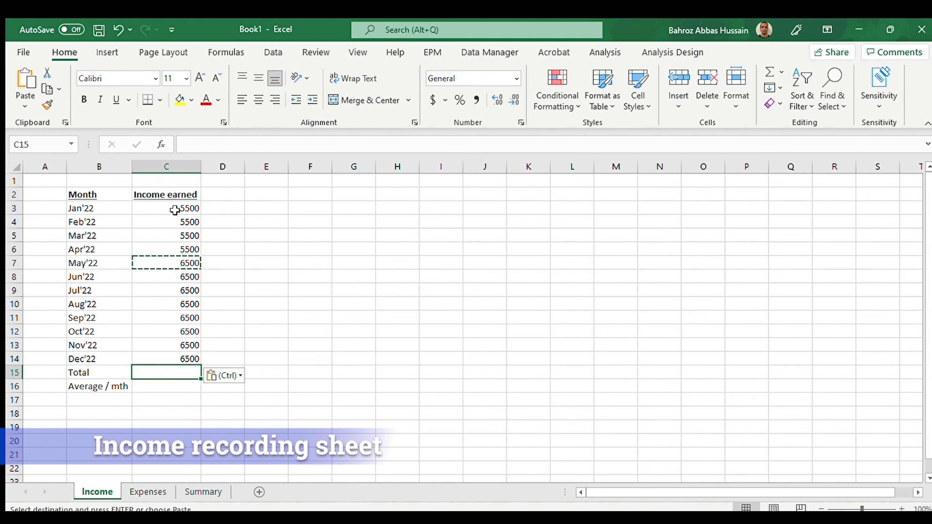
Step: Review the income amounts for Jan'22 to Apr'22 and for May'22 to Dec'22
key("Up")
key("Up")
key("Up")
key("Up")
key("Up")
key("Up")
key("Up")
key("Up")
key("Up")
key("Up")
key("Up")
key("Up")
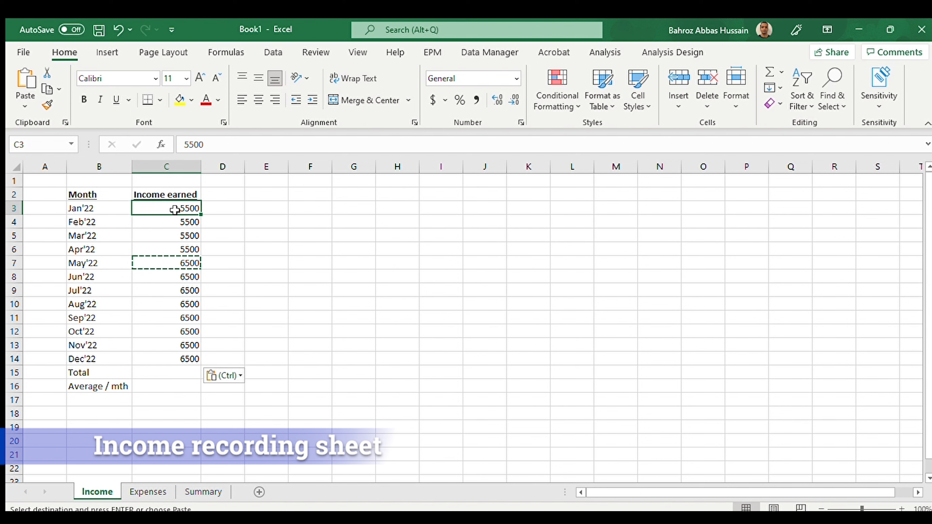
key("shift+Down")
key("shift+Down")
key("shift+Down")
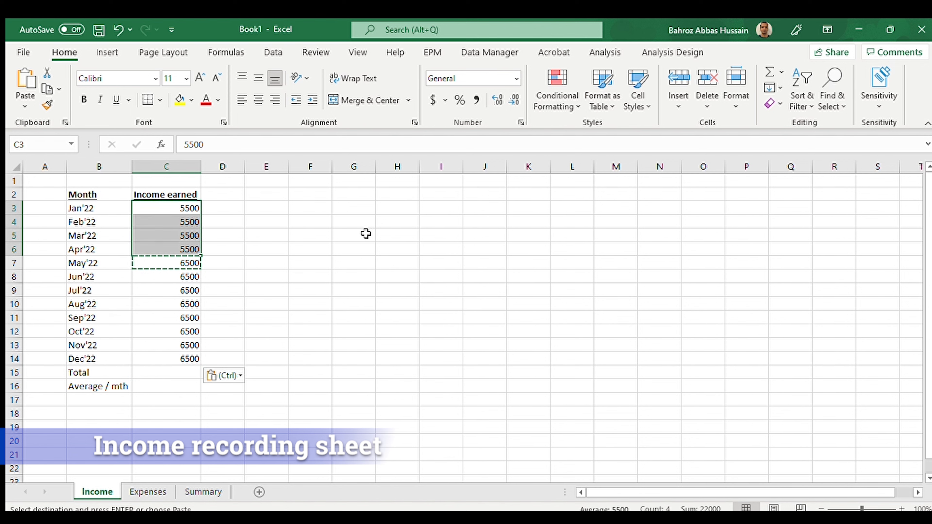
left_click(174, 260)
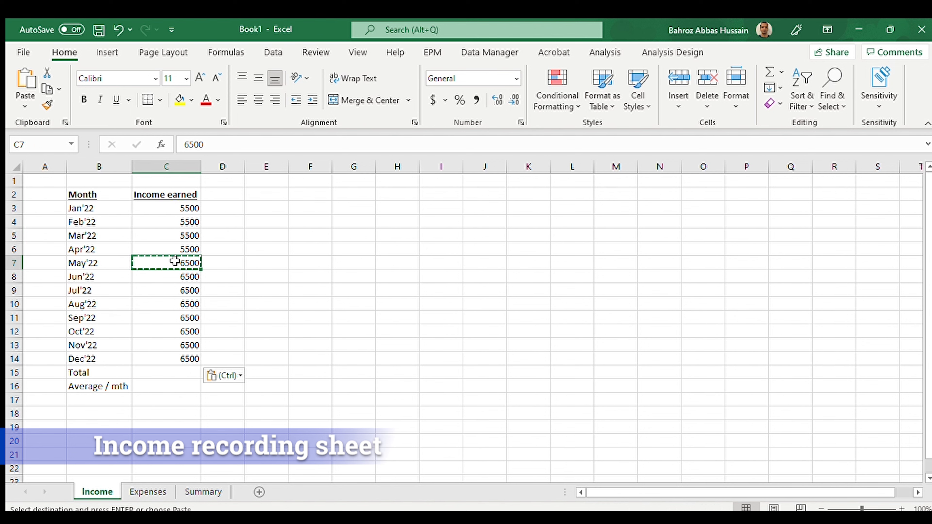
key("ctrl+shift+Down")
Step: Total the year's income in C15 with the formula =SUM(C3:C14)
key("Down")
key("Down")
key("Down")
key("Down")
key("Down")
key("Down")
key("Down")
key("Down")
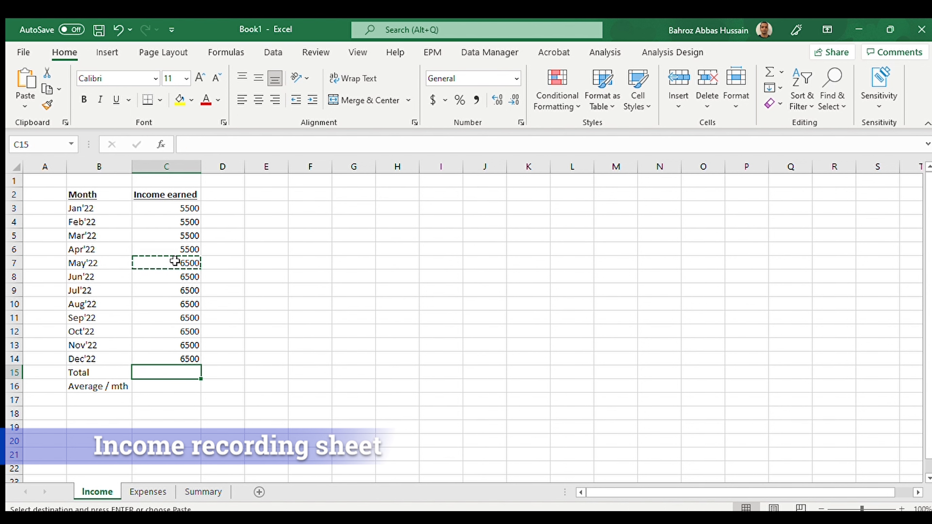
type("=sum(")
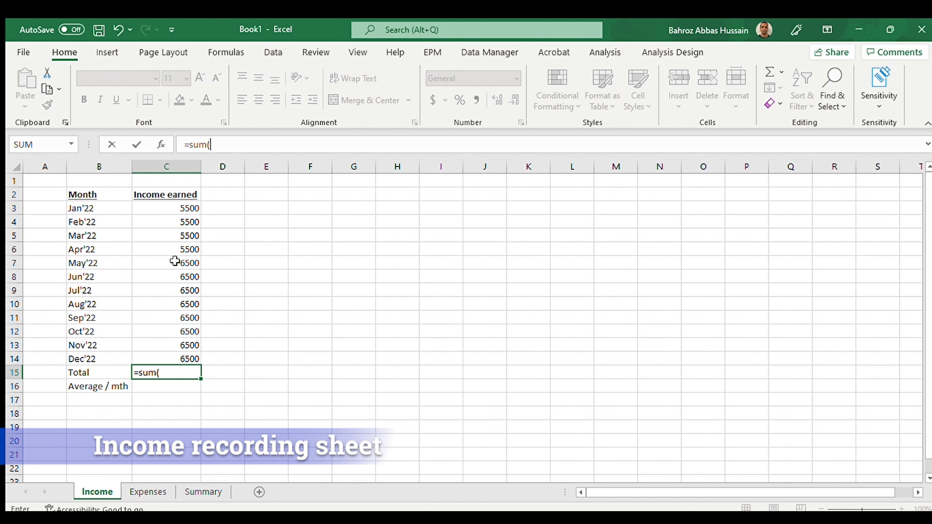
key("Up")
key("shift+Up")
key("shift+Up")
key("shift+Up")
key("shift+Up")
key("shift+Up")
key("shift+Up")
key("shift+Up")
key("shift+Up")
key("shift+Up")
key("shift+Up")
key("shift+Up")
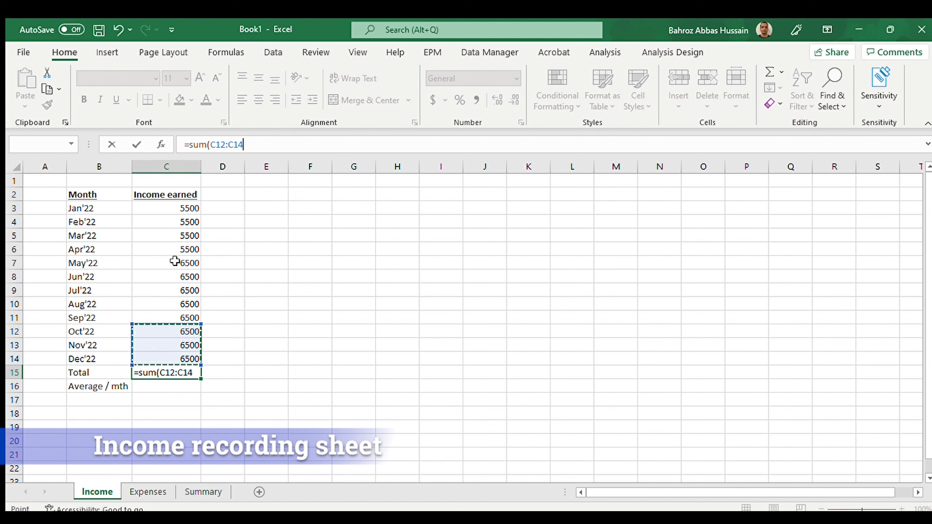
type(")")
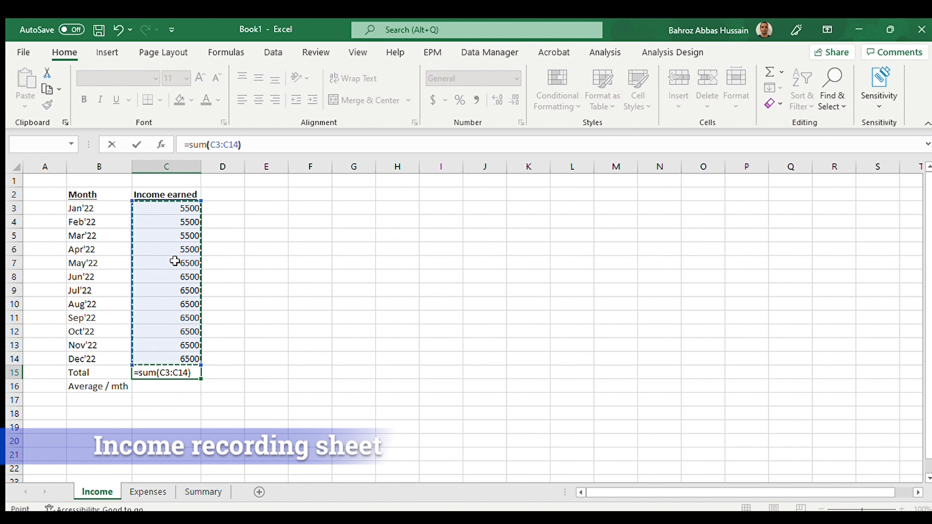
key("Return")
key("Up")
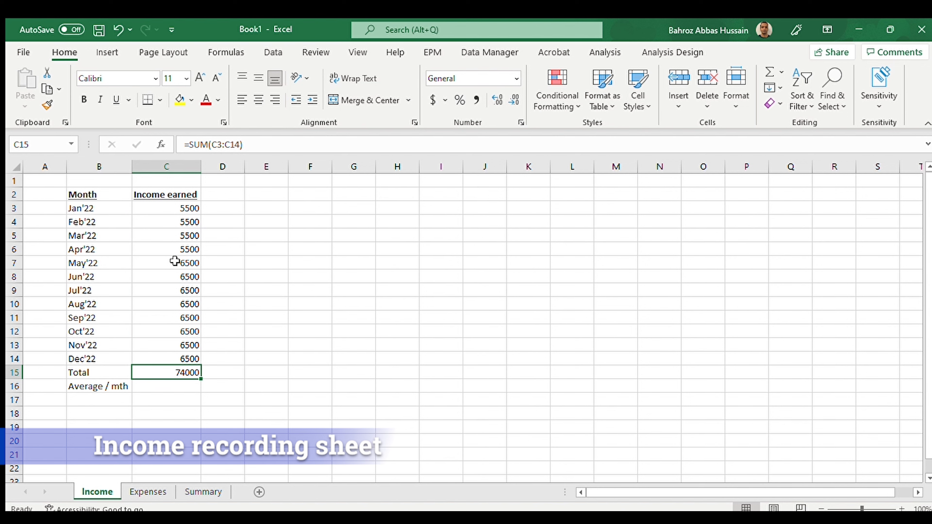
Step: Calculate the average monthly income in C16 by dividing the total in C15 by 12
key("Down")
type("=")
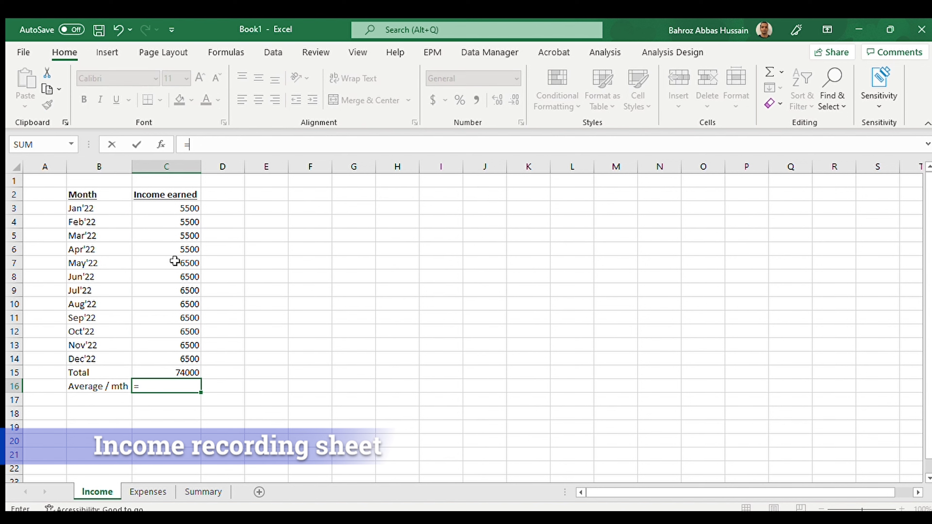
key("Up")
type("/12")
key("Return")
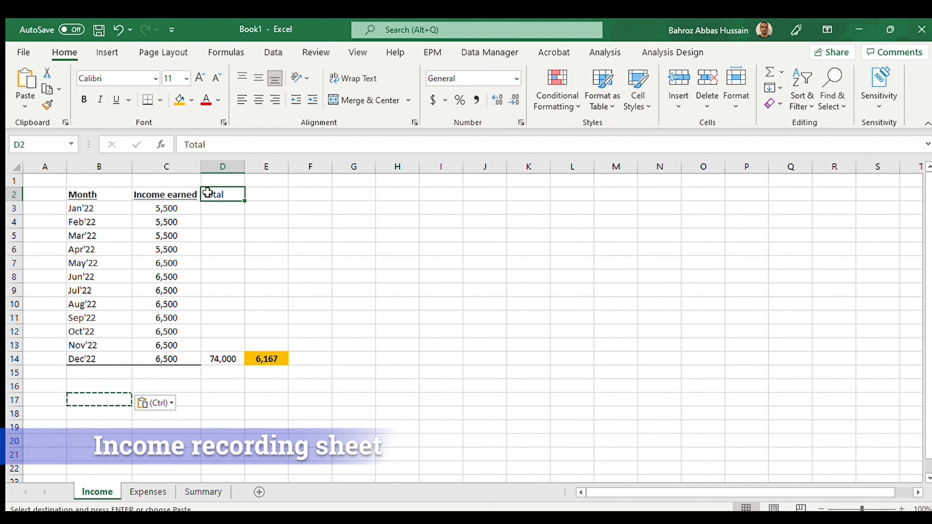
Step: Add the heading Average in E2, next to the Total heading
key("Right")
type("Average")
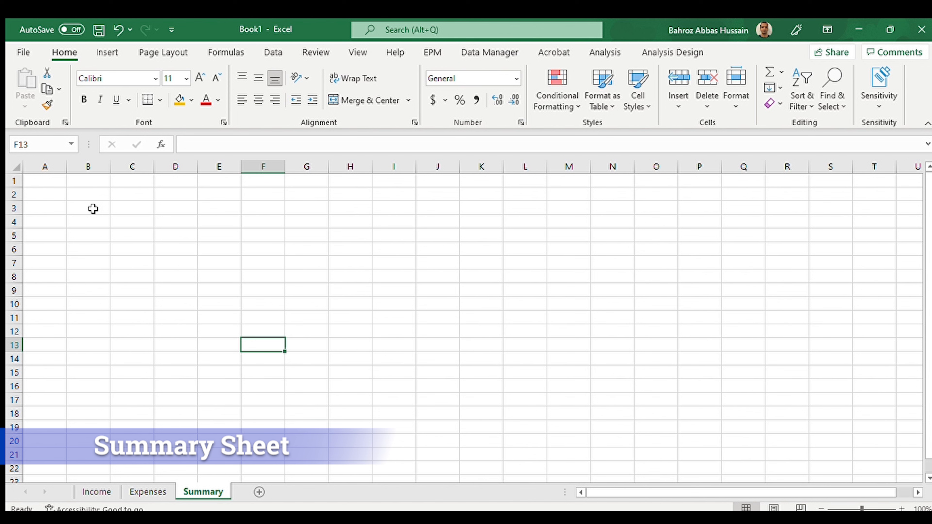
Step: From B3 down, list Rent, Car, Fuel, Gym, Network, Utility, Groc, Extra Cur, Eat out, Entertainment, Shopping, Misc, Hygiene, Saving, Other 1–4 and Total
left_click(92, 209)
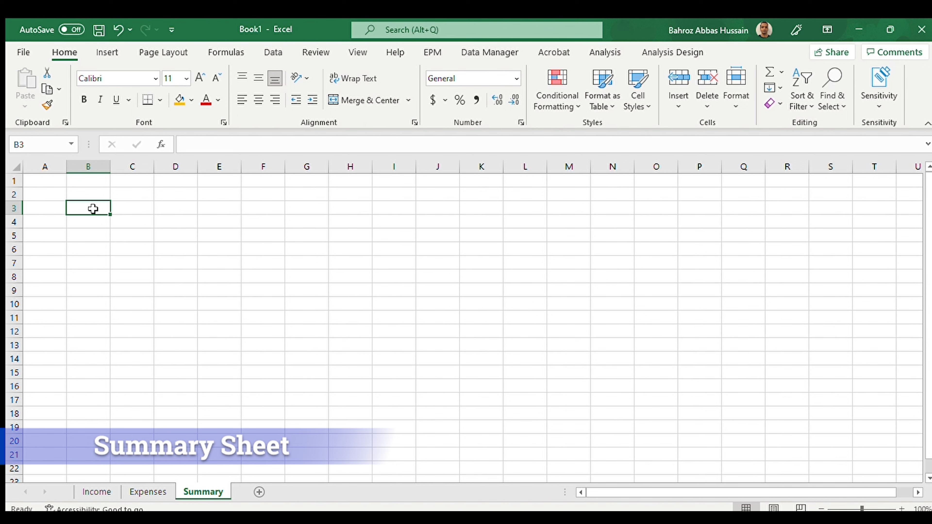
type("Rent")
key("Return")
type("Car")
key("Return")
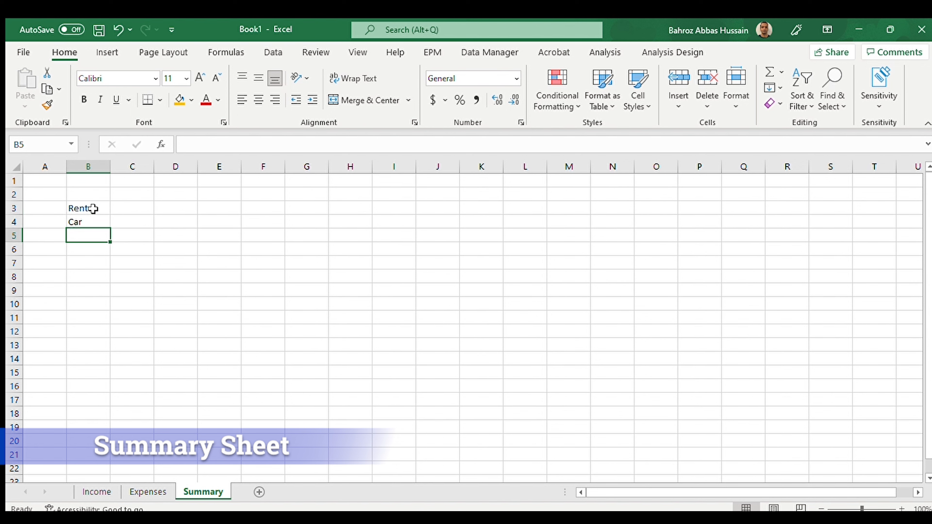
type("Fuel")
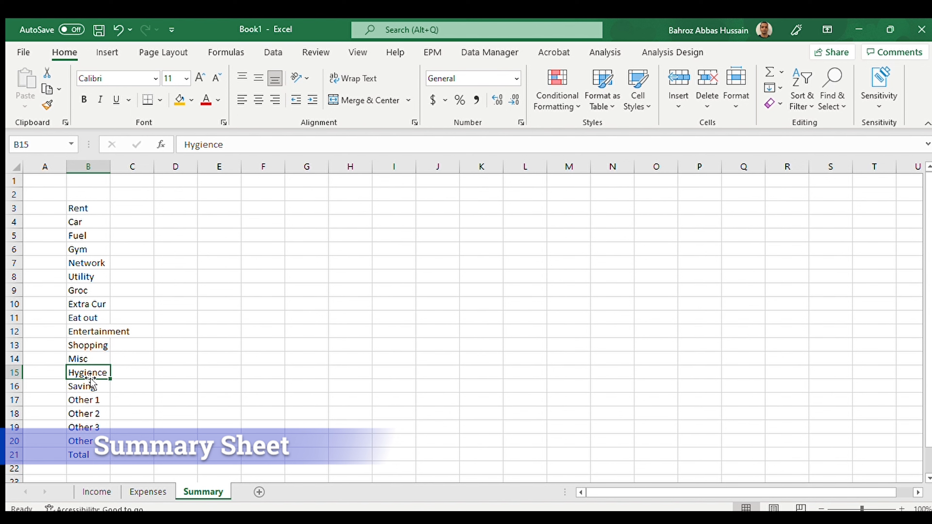
Step: Correct the spelling of Hygiene in B15 and make the Total label in B21 bold
key("Down")
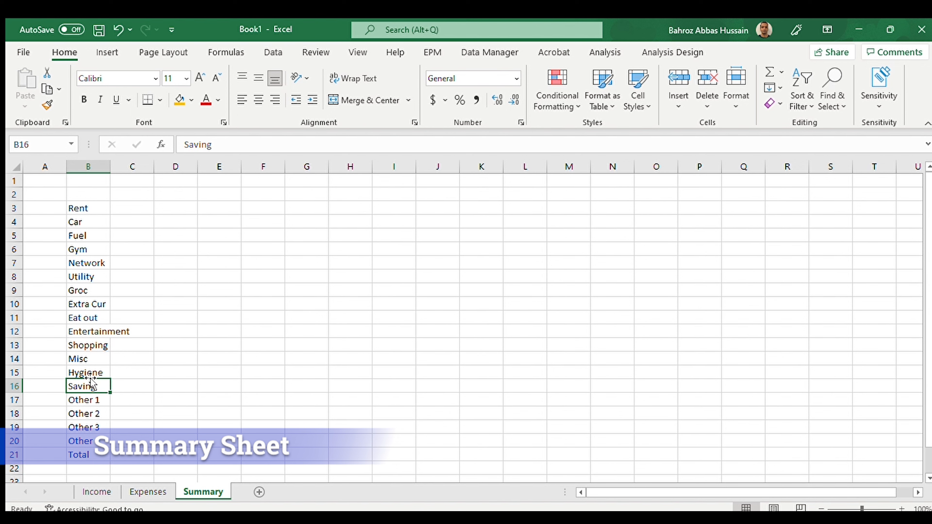
key("Down")
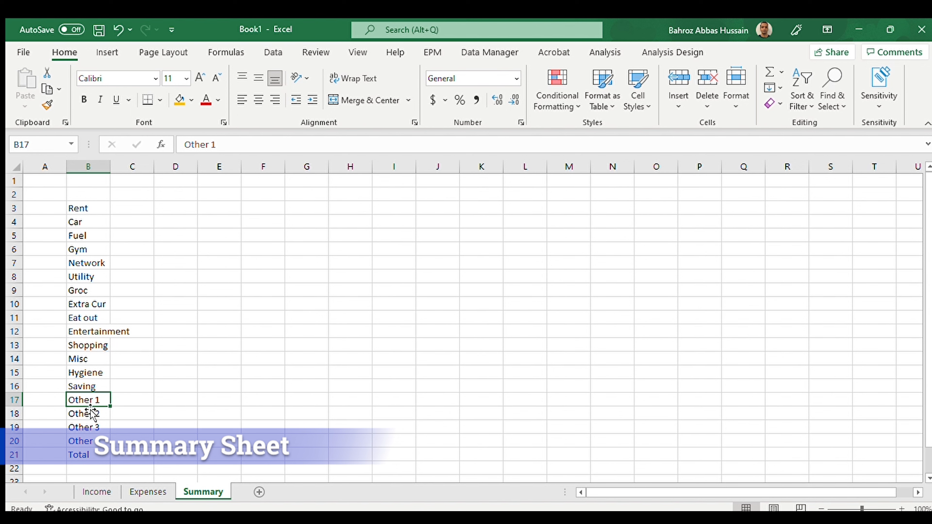
left_click(85, 454)
left_click(88, 345)
Step: Enter the heading Jan'22 in C2 and compare its format with the Month column on the Expenses sheet
left_click(134, 195)
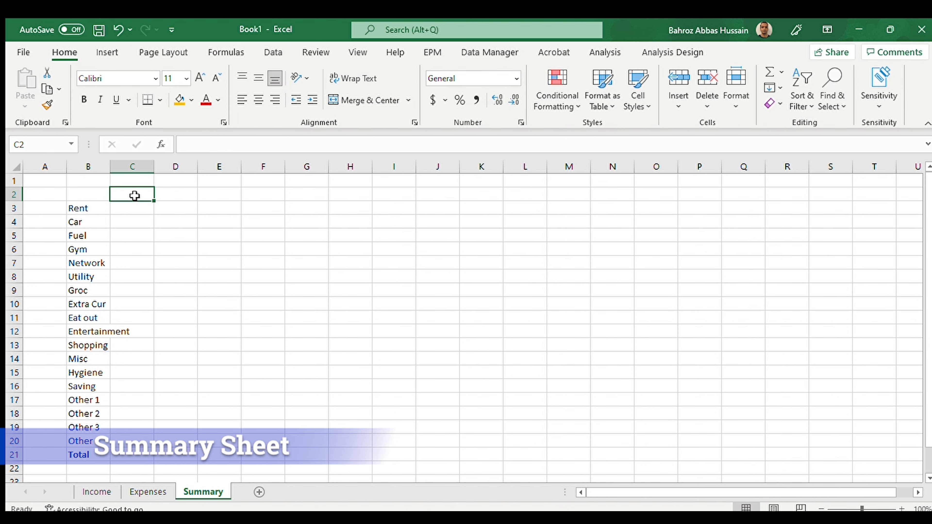
type("Jan'22")
key("Return")
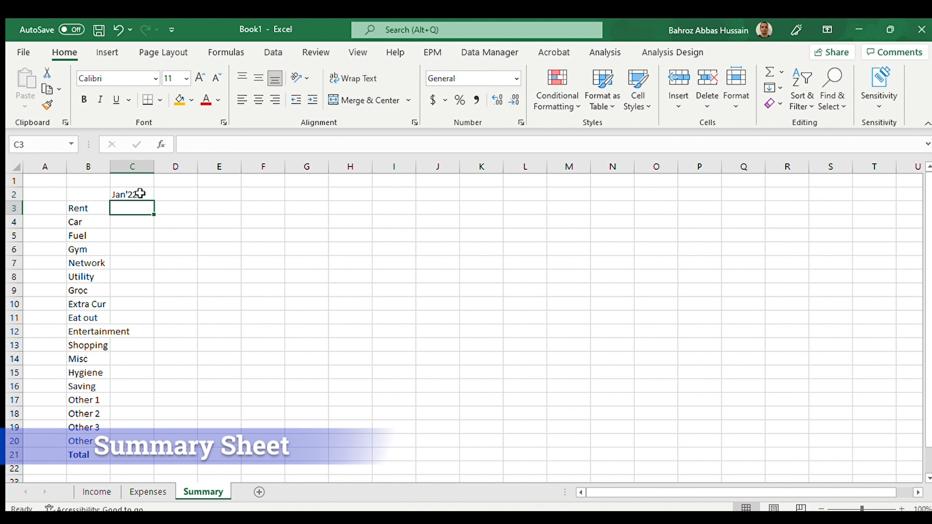
key("ctrl+Page_Up")
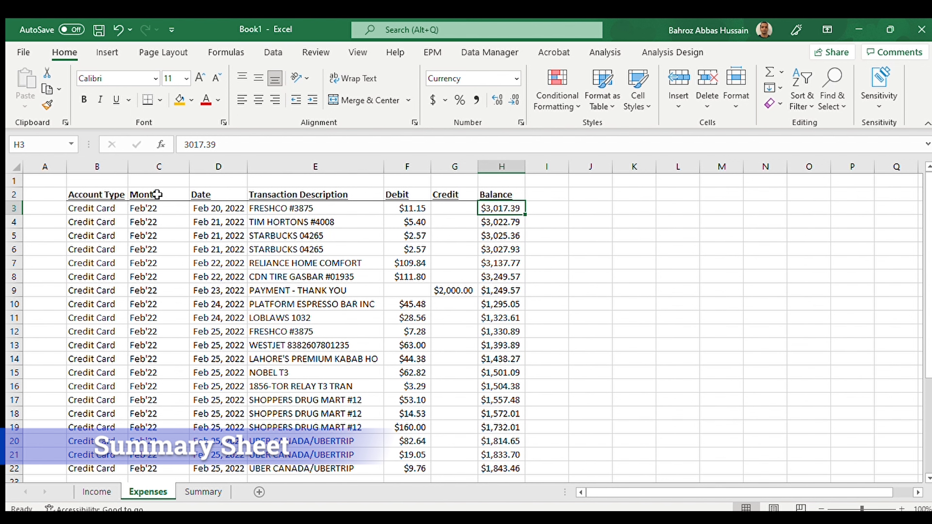
left_click(203, 492)
Step: Continue the month headings on the Summary sheet from Feb'22 in D2 to Jun'22 in H2
left_click(170, 194)
type("Feb'22")
key("Return")
key("Up")
key("Right")
type("Mar'22")
key("Return")
key("Up")
key("Right")
type("Apr'22")
key("Return")
key("Up")
key("Right")
Step: Add the headings P12M, P6M and P3M in K2:M2 and format the heading row bold and centred with a bottom border
key("Right")
key("Right")
key("Left")
key("Left")
key("Right")
key("Right")
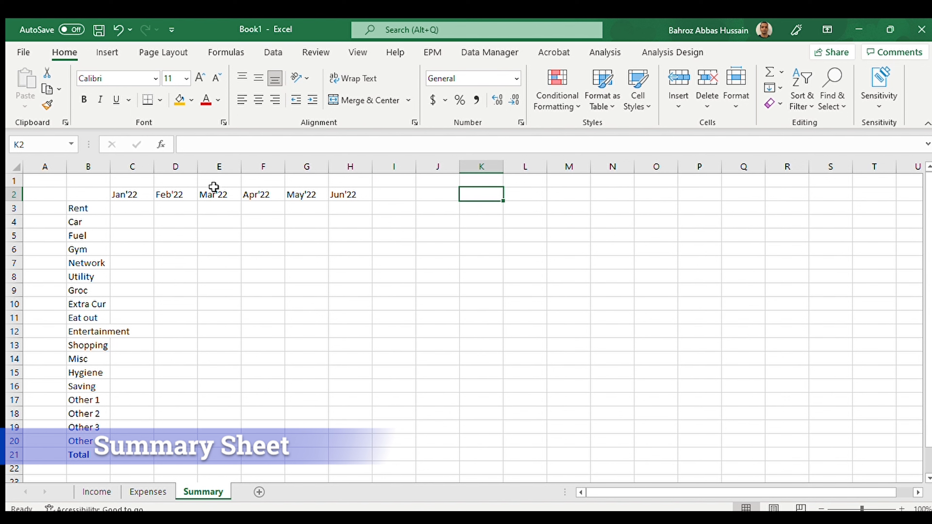
type("P")
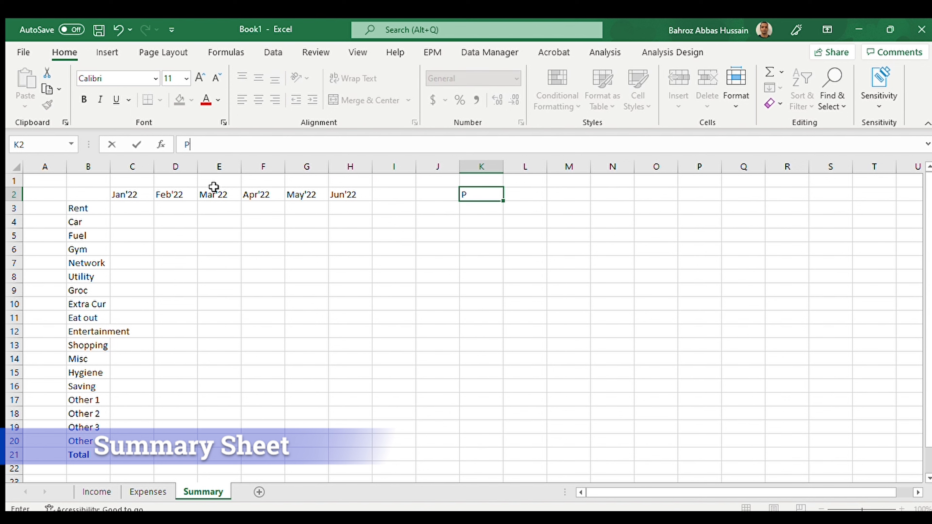
type("12M")
key("Tab")
type("P")
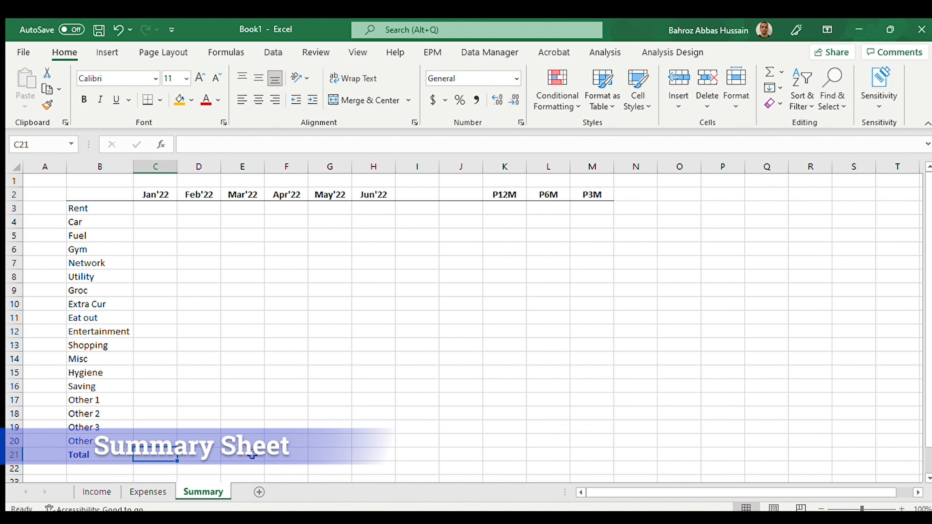
Step: Total January's expenses in C21 with =SUM(C3:C20) and copy the formula across to H21
type("=SUM(C3:C20)")
key("Return")
key("Up")
key("ctrl+c")
key("shift+Right")
key("shift+Right")
key("shift+Right")
key("shift+Right")
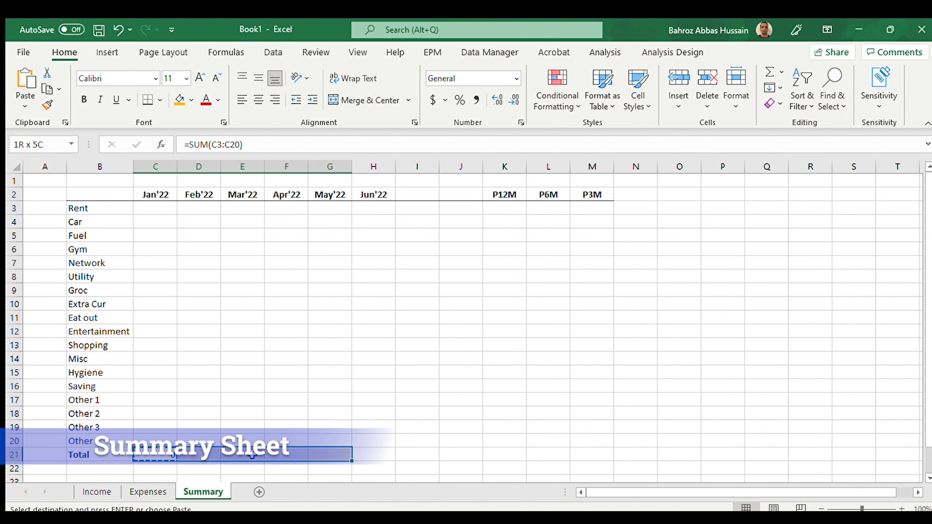
key("shift+Right")
key("ctrl+v")
Step: Copy the total formula into K21:M21 and format the totals row centred with two decimals
key("Right")
key("Right")
key("Right")
key("Right")
key("Right")
key("Right")
key("Right")
key("Right")
key("shift+Right")
key("shift+Right")
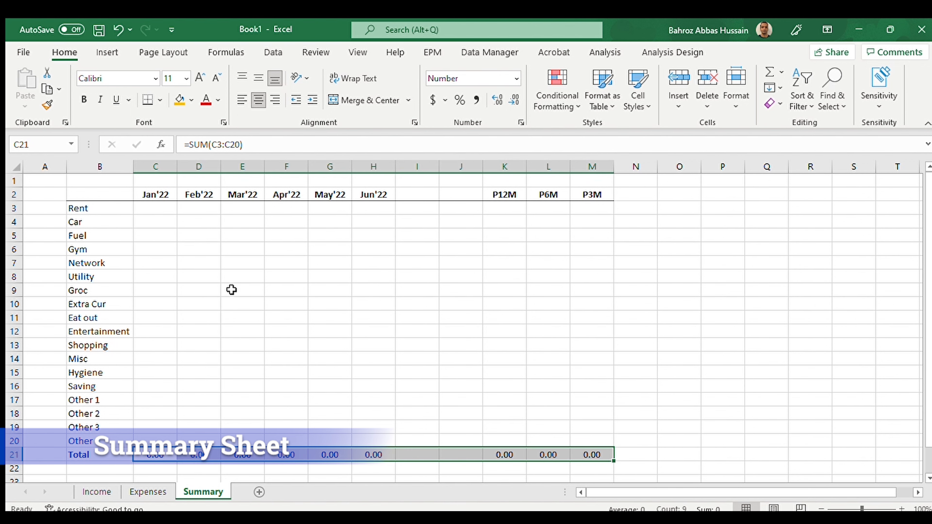
Step: Group and collapse rows 17 to 19 holding Other 1 to Other 3, and relabel B21 as Total Expenses
left_click(156, 372)
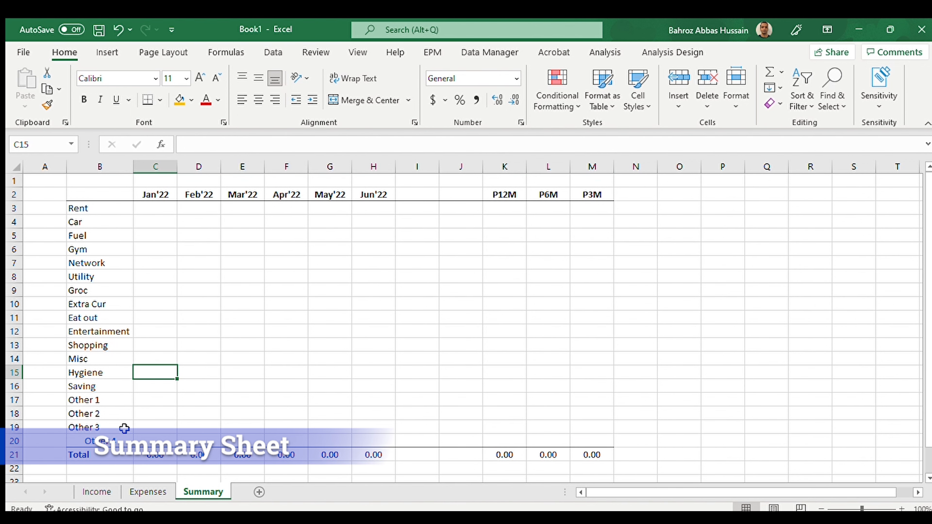
left_click_drag(14, 399, 14, 427)
left_click(273, 52)
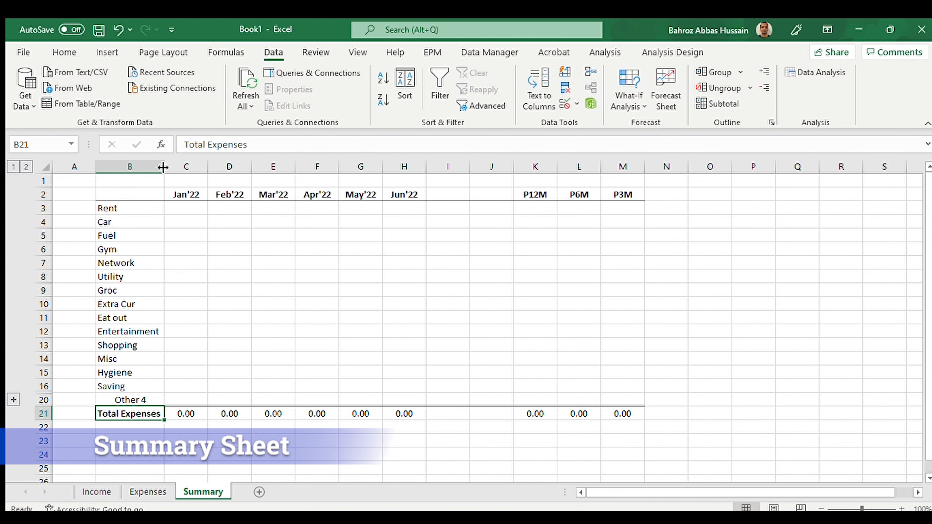
Step: Add the labels Total Income in B22 and Net Balance in B23 below the expenses total
left_click(129, 427)
type("Total Income")
key("Return")
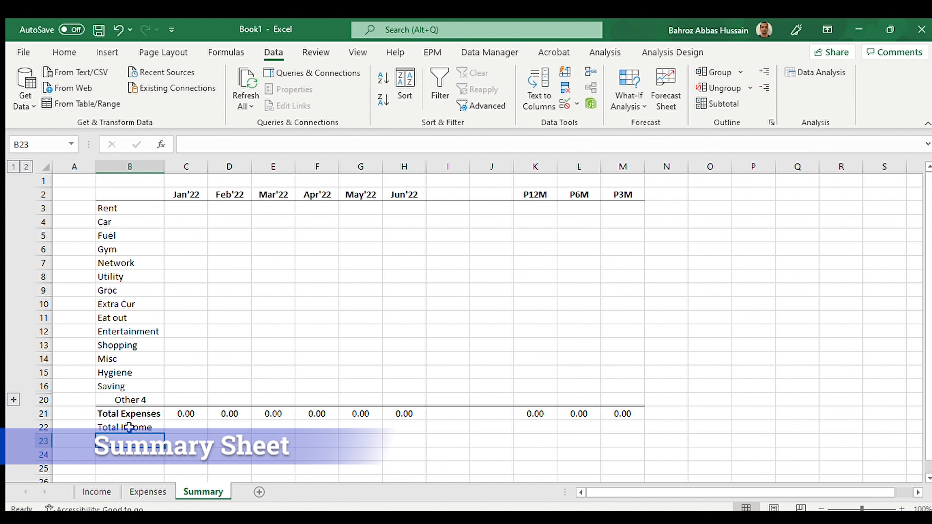
type("Net Balance")
left_click(186, 208)
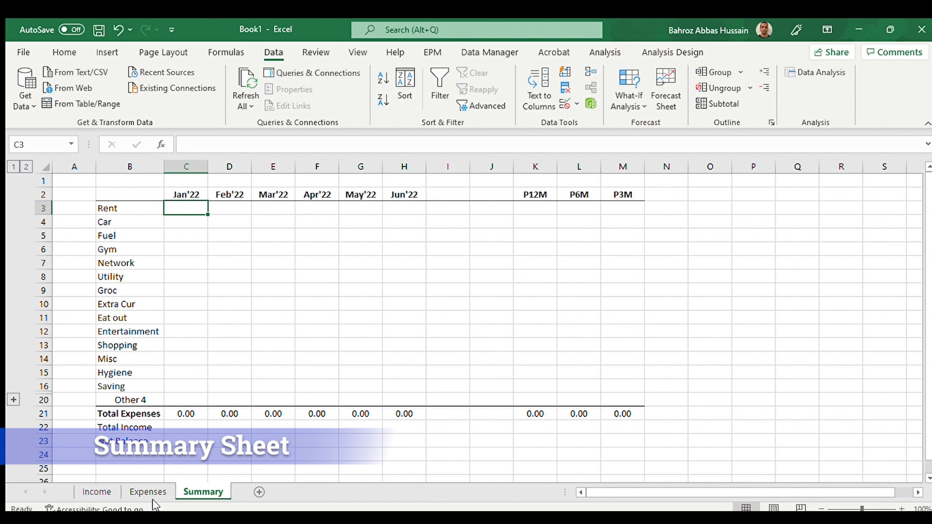
Step: Add the heading Expense type in I2 of the Expenses sheet and fit the column width to it
left_click(154, 490)
left_click(553, 194)
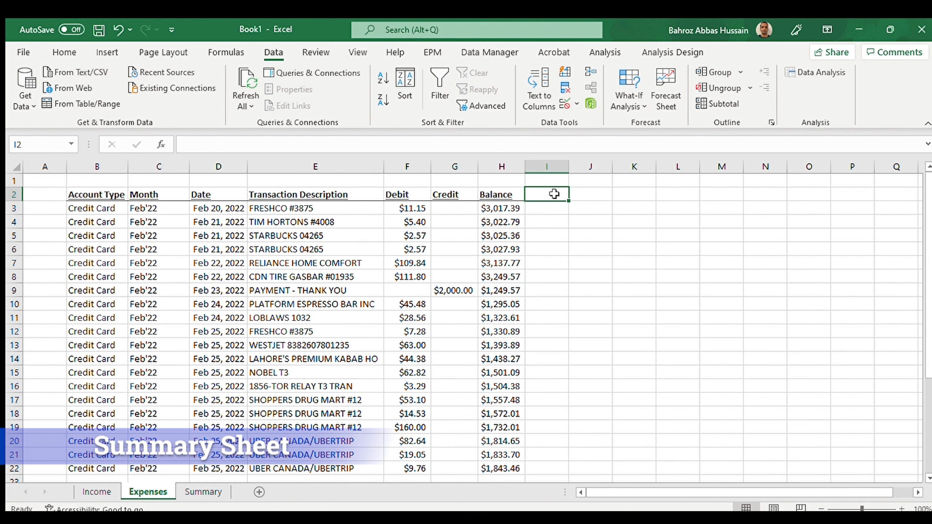
type("Expense type")
key("Return")
double_click(568, 166)
Step: Classify the transactions in I3:I11 as Groc, eat out three times, Utility, Fuel, blank for the payment, eat out and groc
key("Left")
key("Right")
type("Groc")
key("Return")
type("eat out")
key("Return")
type("eat out")
key("Return")
type("eat out")
key("Return")
type("Utility")
key("Return")
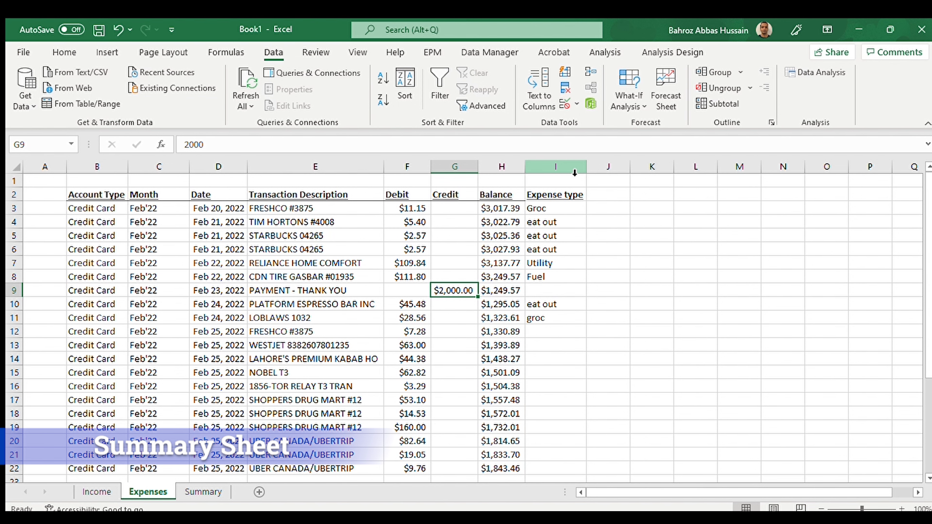
Step: Copy groc from I11 to I12 and enter entertainment, eat out, shopping and misc in I13:I16
left_click(555, 317)
key("ctrl+c")
left_click(555, 332)
key("ctrl+v")
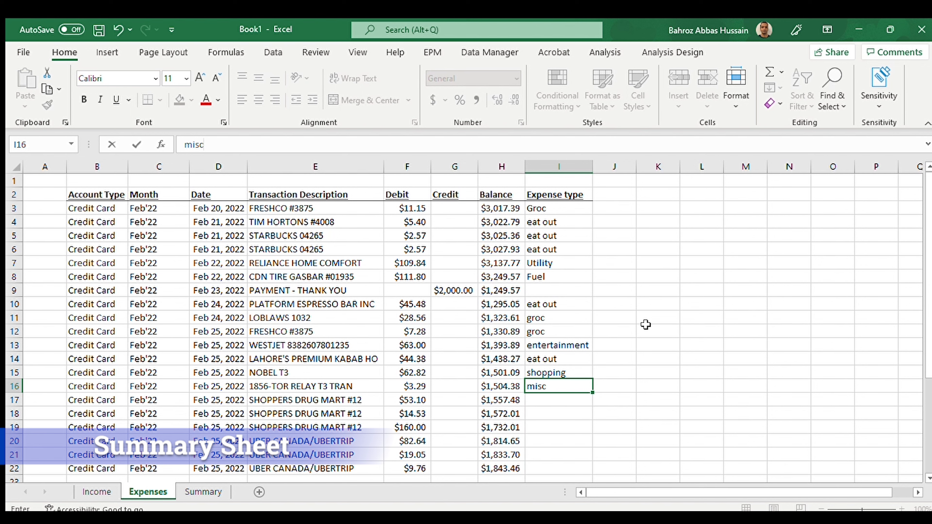
key("Return")
Step: Classify the three Shoppers Drug Mart transactions in I17:I19 as shopping
type("shopping")
key("Return")
type("shopping")
key("Return")
type("shopping")
key("Return")
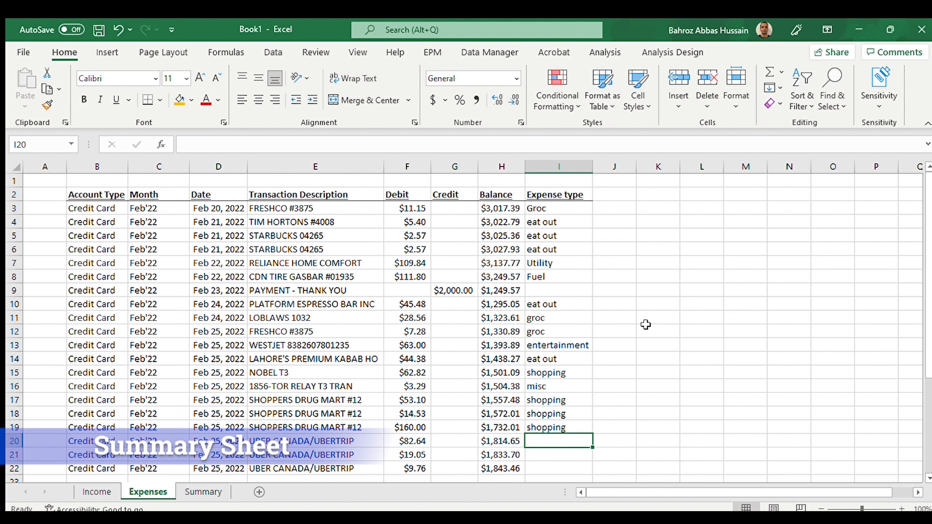
Step: Classify the Uber transaction in I20 as car and copy that type to I21 and I22
type("car")
key("Return")
key("Up")
key("ctrl+c")
key("Down")
key("ctrl+v")
key("Down")
key("ctrl+v")
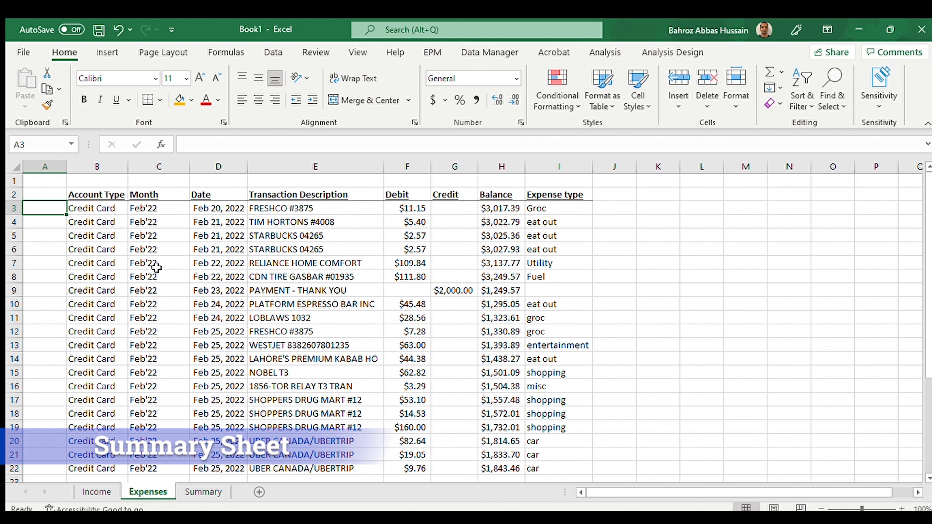
Step: Build a lookup key in A3 that joins the month and the expense type with the formula =C3&I3
type("=")
key("Right")
key("Right")
key("Right")
key("Left")
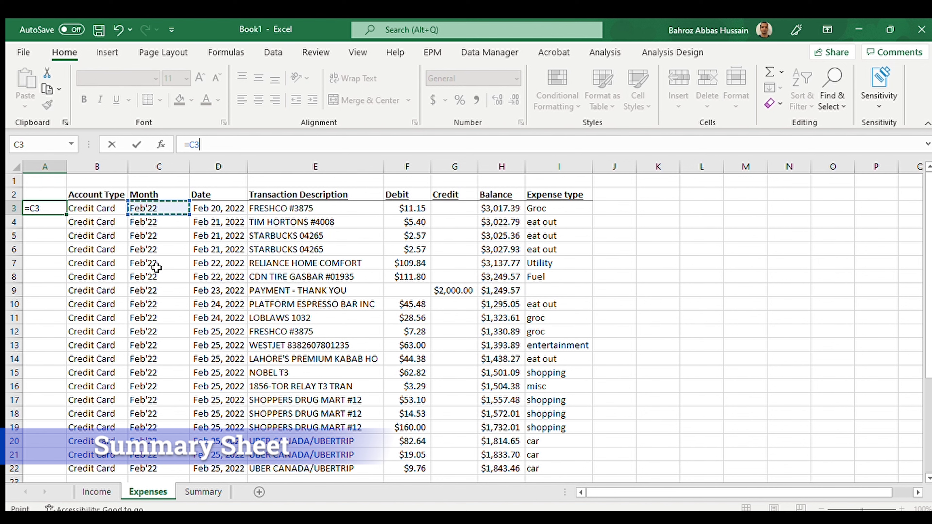
type("&")
left_click(563, 208)
key("Return")
Step: Copy the key formula from A3 down to A22, head the column key in A2 and set it in italics
key("Up")
key("ctrl+c")
key("Down")
key("shift+Down")
key("shift+Down")
key("shift+Down")
key("shift+Down")
key("shift+Down")
key("shift+Down")
key("shift+Down")
key("shift+Down")
key("shift+Down")
key("shift+Down")
key("shift+Down")
key("shift+Down")
key("shift+Down")
key("shift+Down")
key("shift+Down")
key("shift+Down")
key("shift+Down")
key("shift+Down")
key("Return")
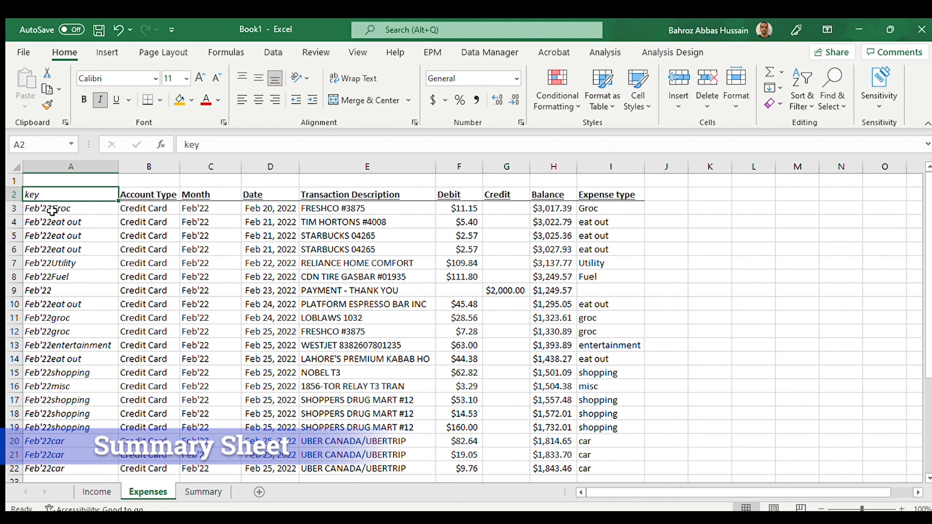
Step: Start a SUMIF formula in D3 of the Summary sheet with column A of the Expenses sheet as its range
key("ctrl+Page_Down")
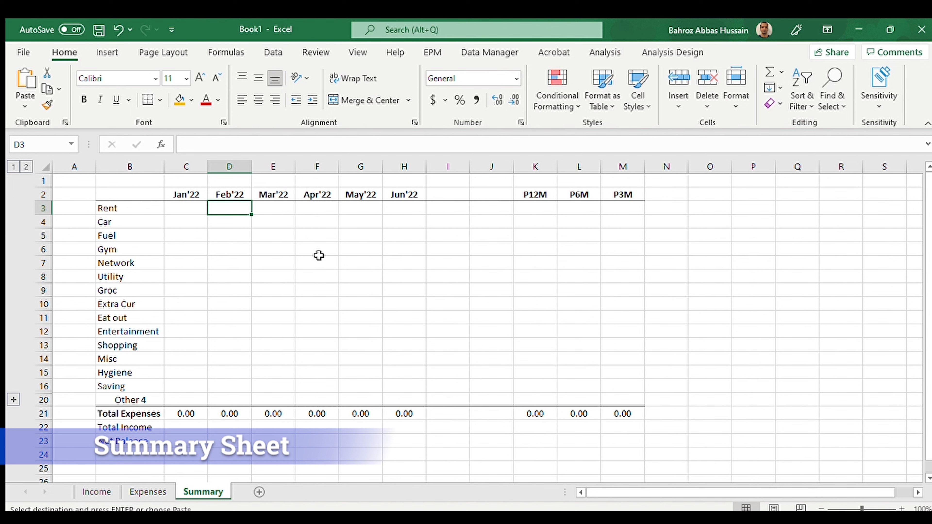
type("=")
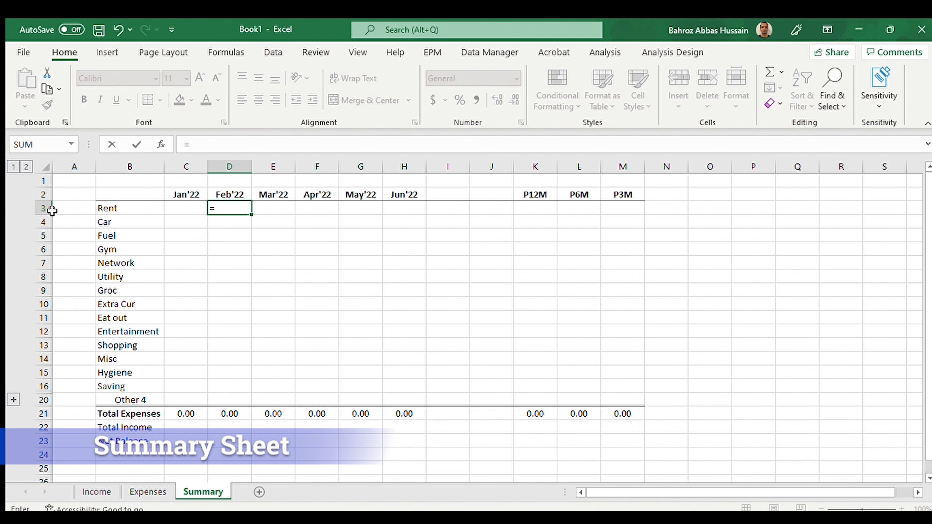
type("sumif(")
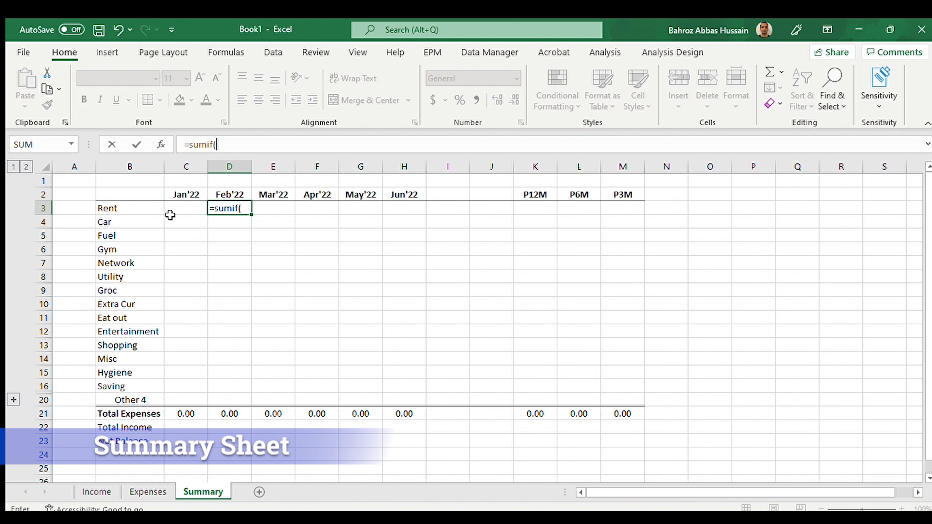
left_click(142, 492)
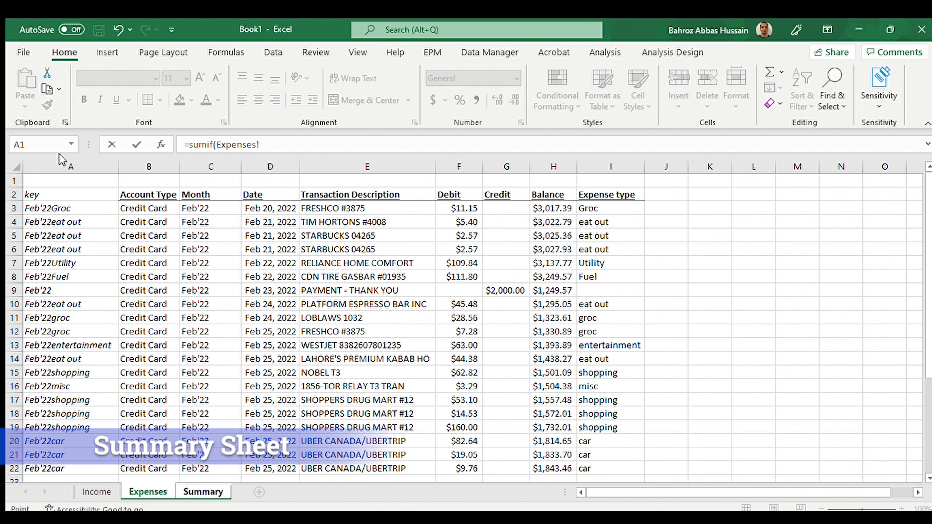
left_click(64, 174)
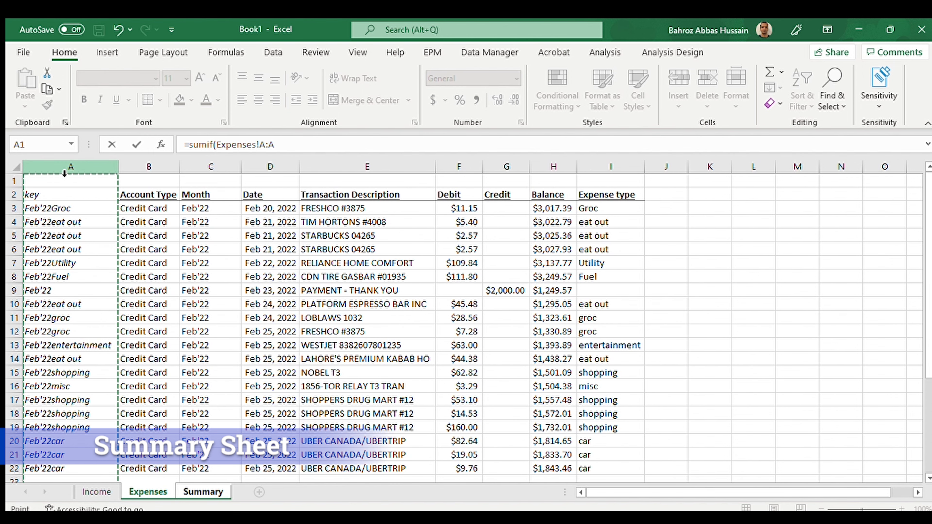
type(",")
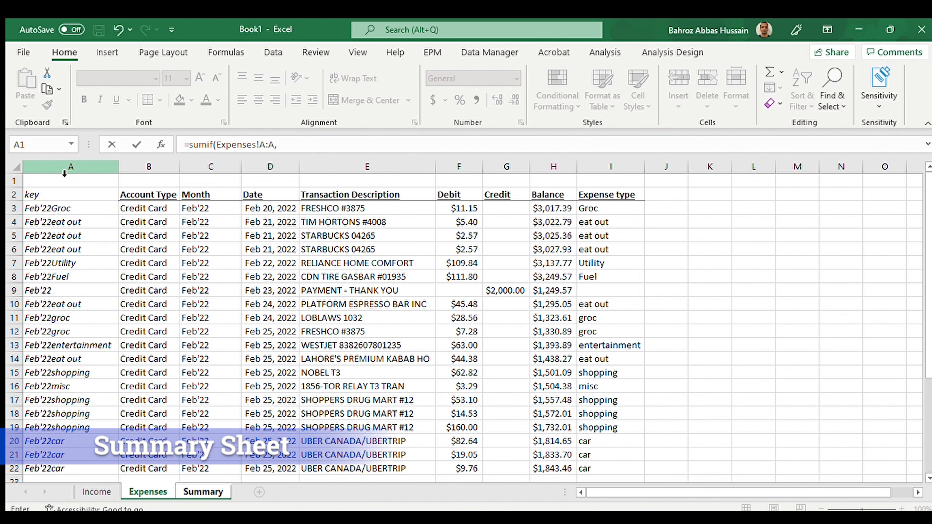
left_click(198, 492)
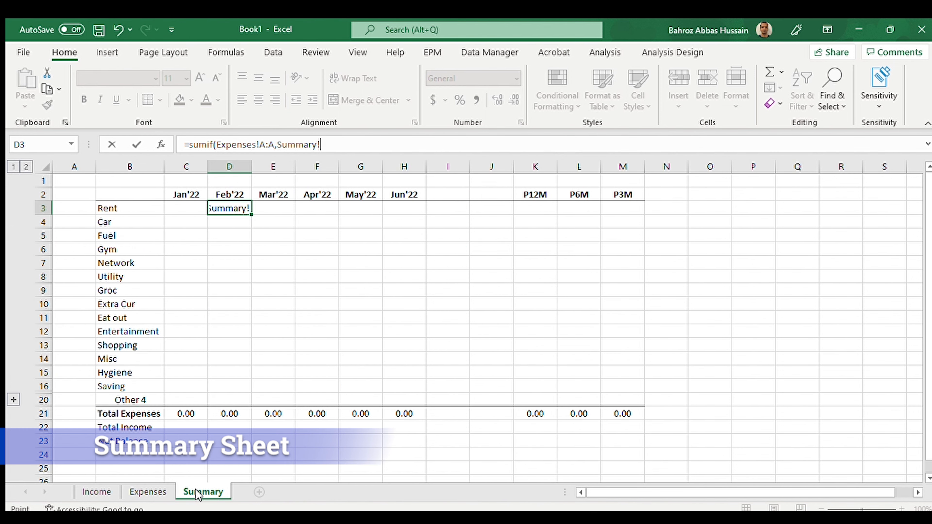
type("(")
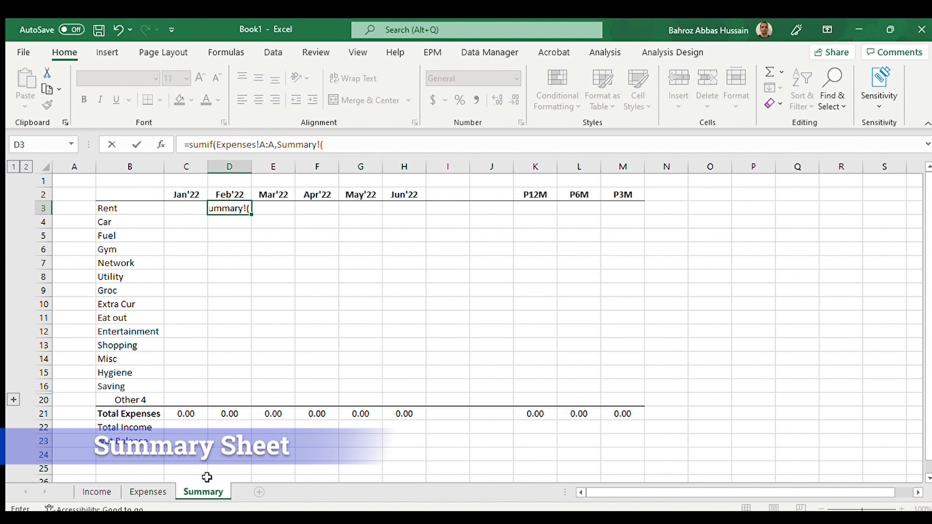
left_click(232, 195)
type("&")
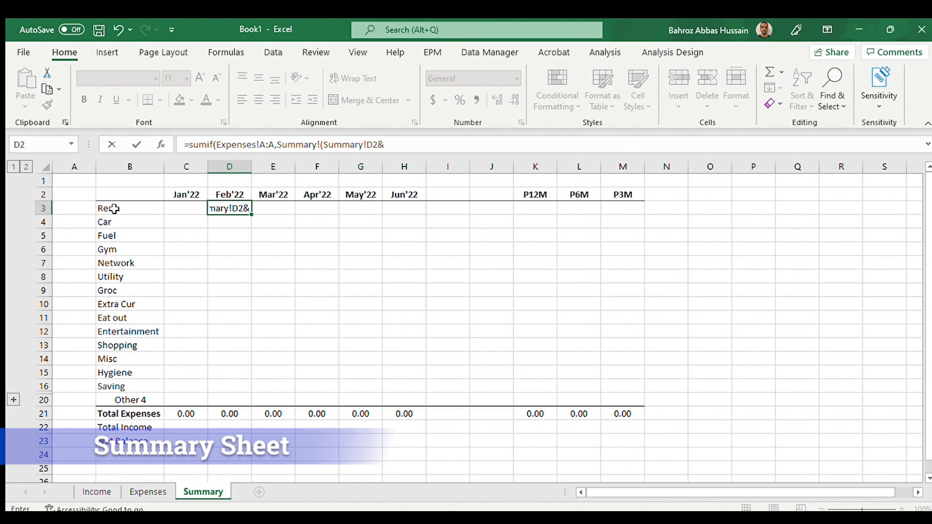
left_click(133, 209)
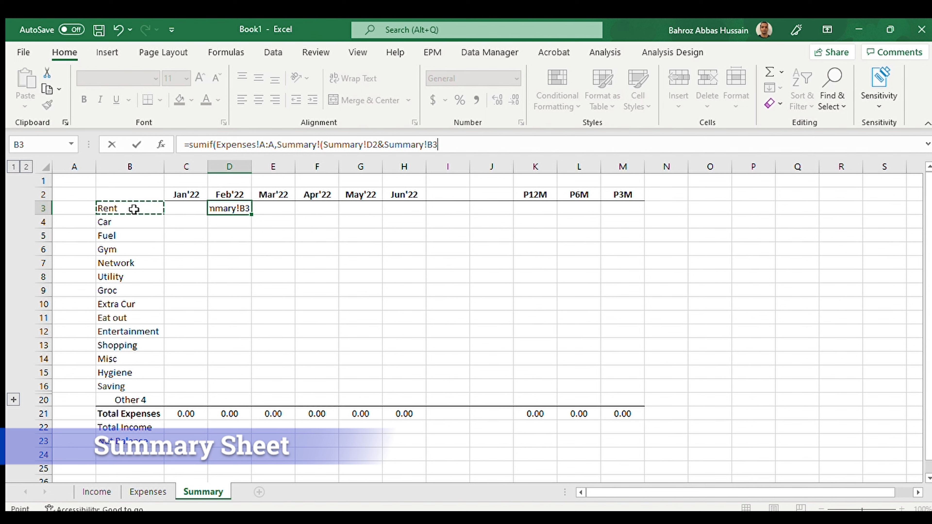
type(")")
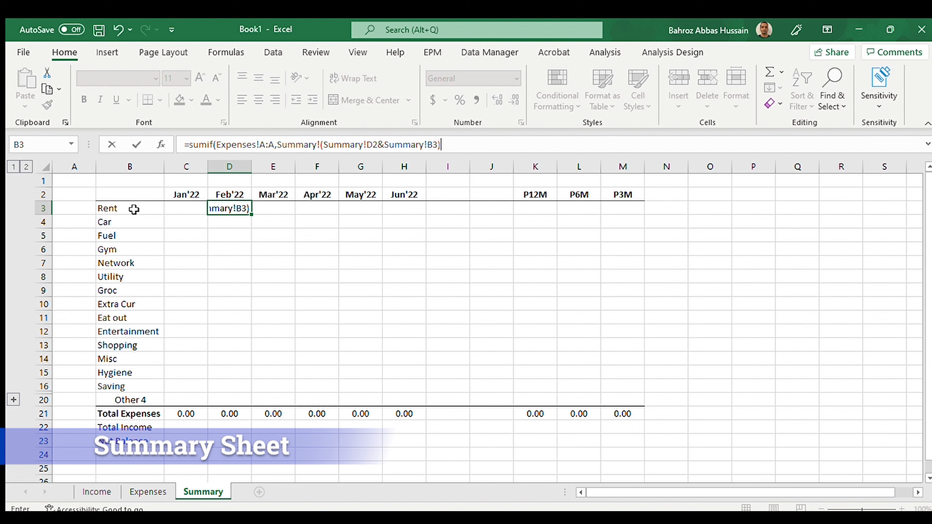
type(",")
left_click(146, 493)
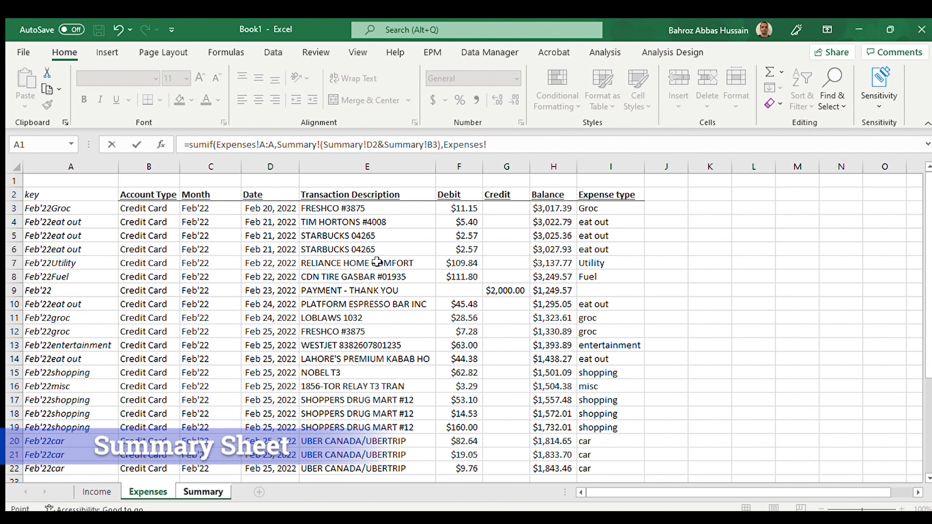
left_click(471, 169)
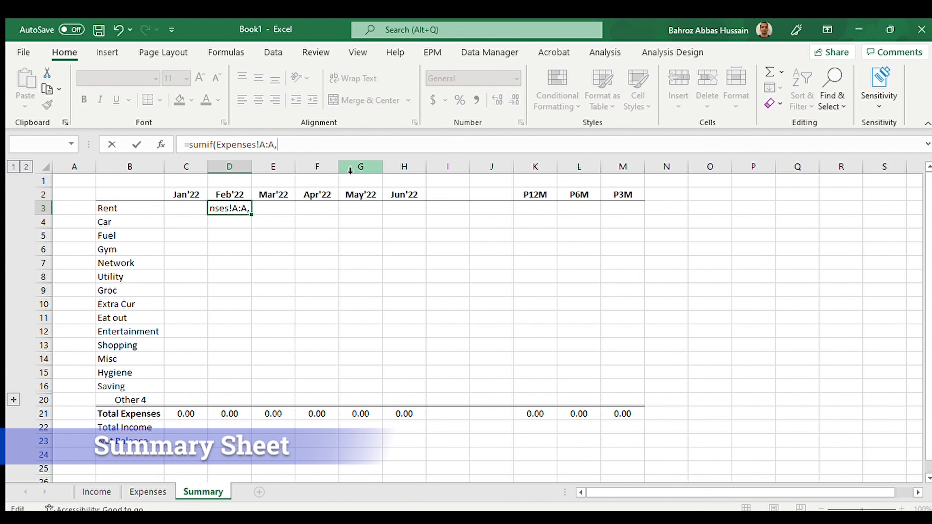
Step: Complete the SUMIF formula in D3 with CONCATENATE(Summary!D2,Summary!B3) as the criterion and column F of the Expenses sheet as the sum range
type("concatenate")
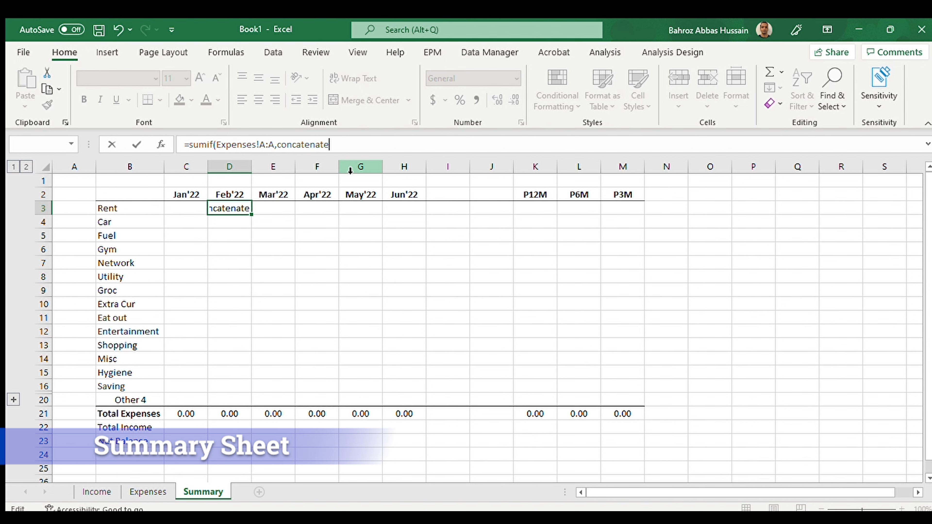
type("(")
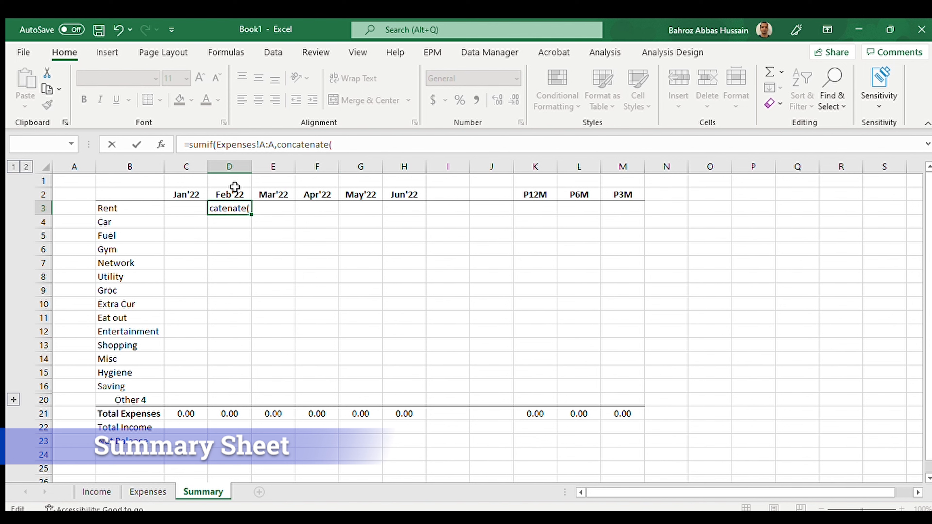
left_click(231, 193)
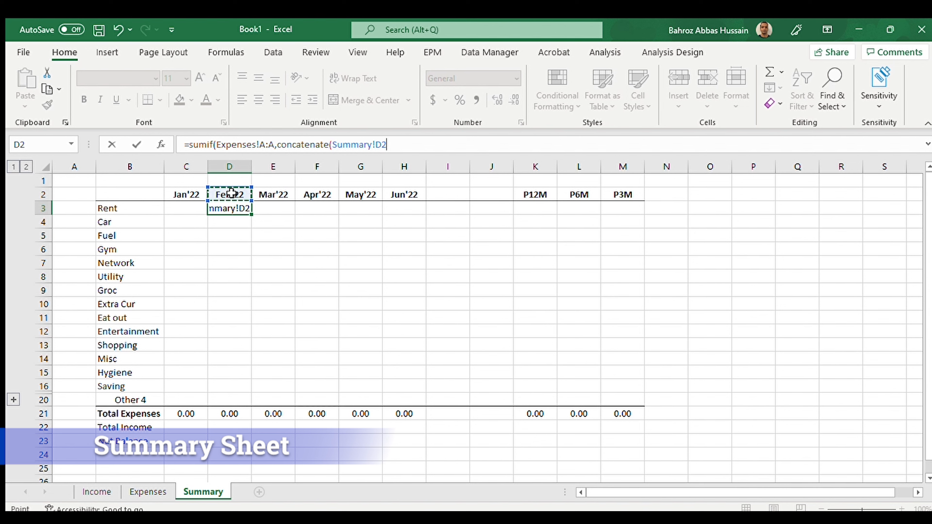
type(",")
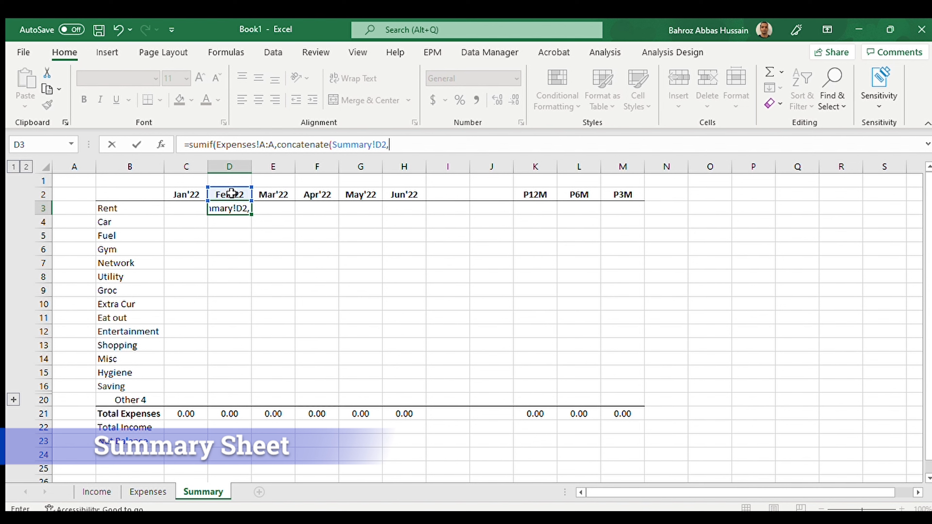
left_click(126, 208)
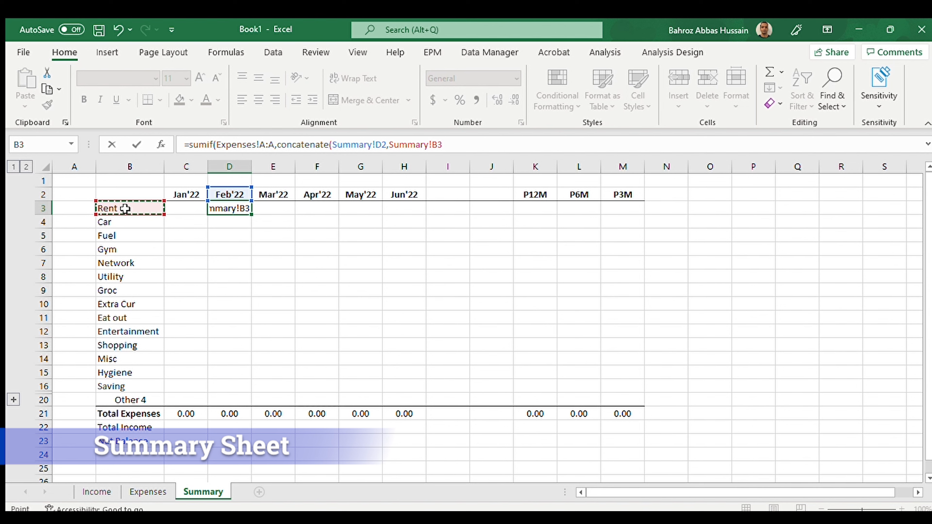
type("),")
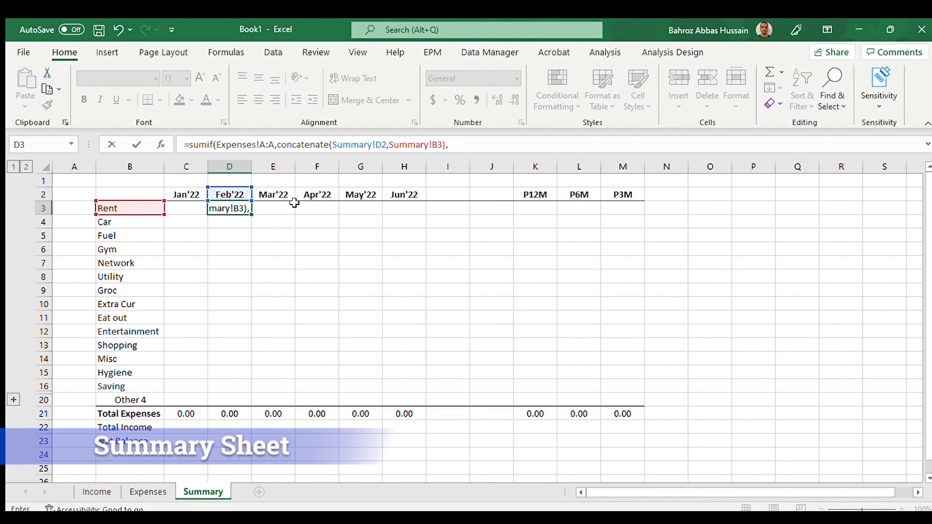
left_click(148, 492)
left_click(467, 168)
type(")")
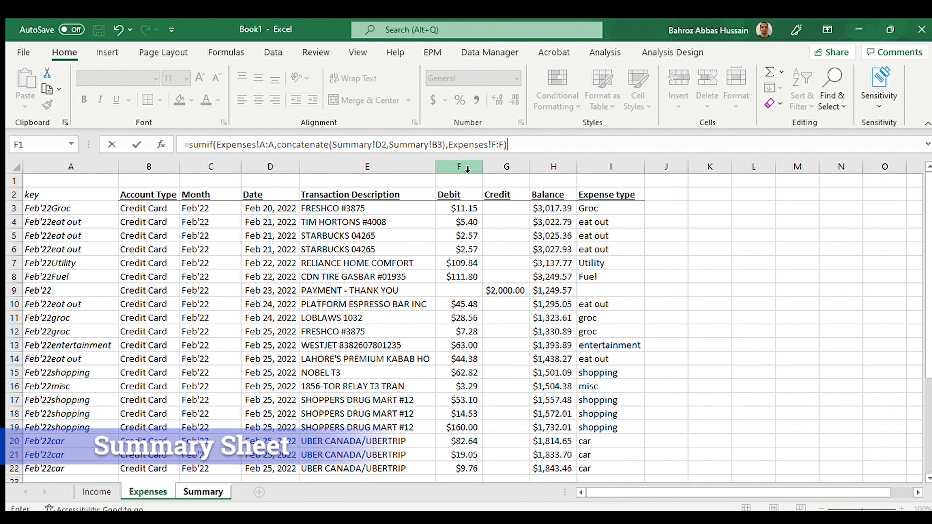
key("Return")
key("Up")
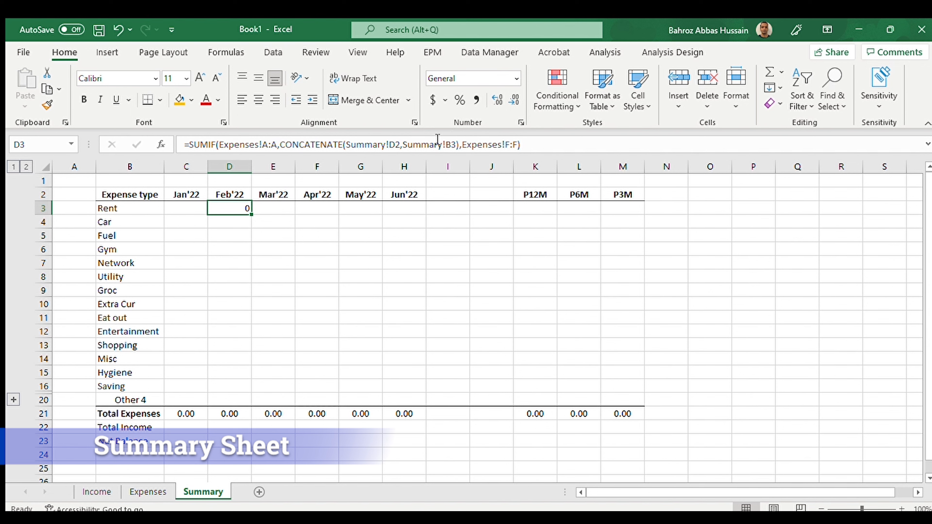
Step: Lock the references in the D3 formula as Expenses!$A:$A, Summary!D$2, Summary!$B3 and Expenses!$F:$F
left_click(264, 145)
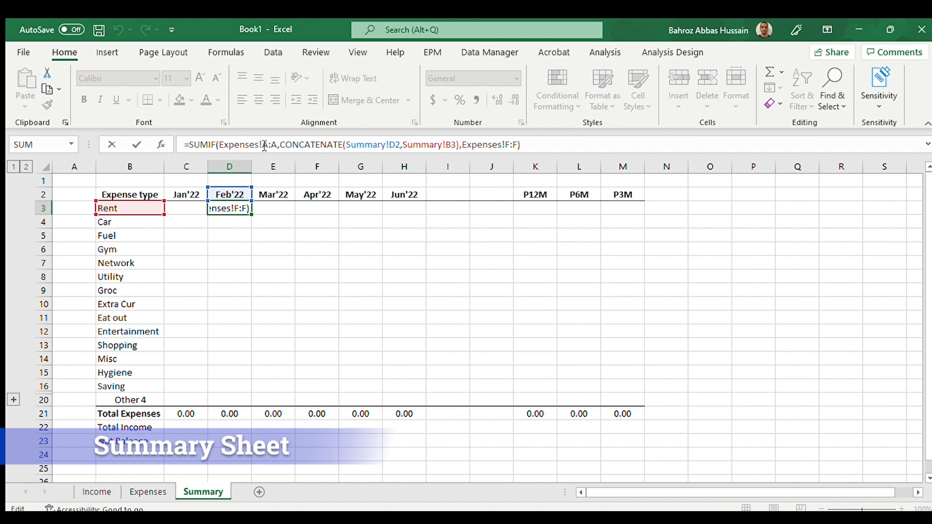
key("F4")
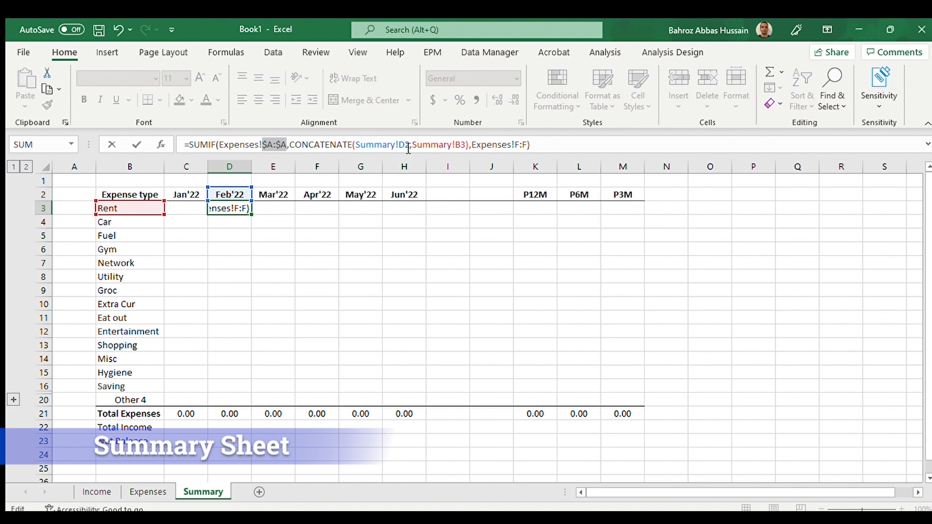
left_click(461, 144)
type("$")
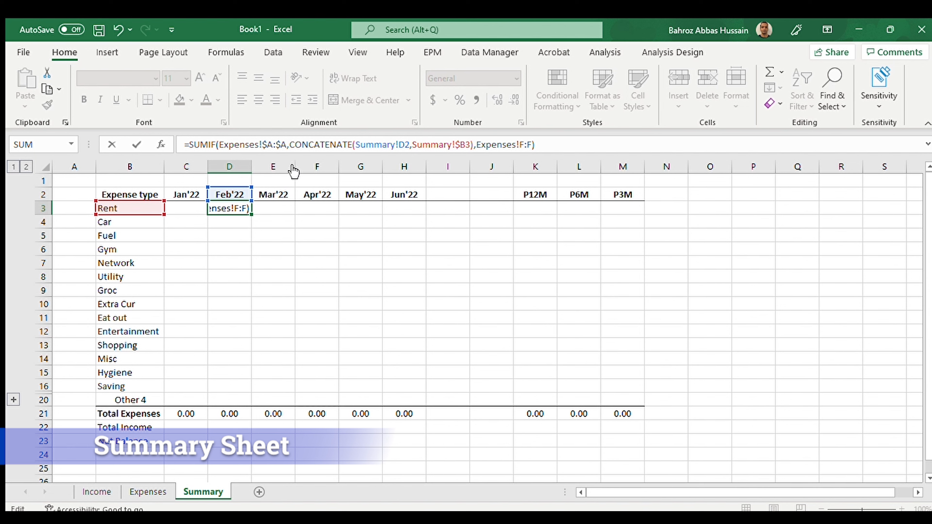
type("$")
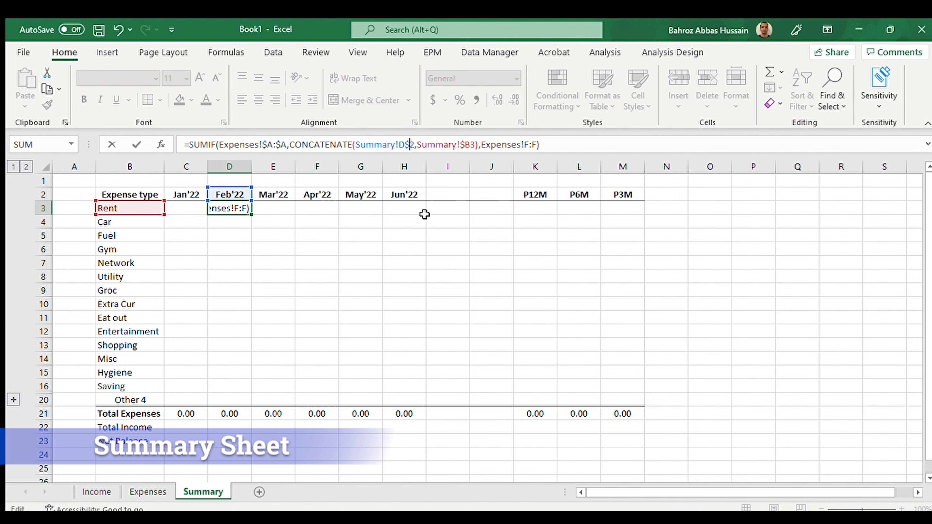
left_click(527, 144)
key("ctrl+Return")
Step: Copy the D3 formula to every month and expense type in C3:H20 and reduce the Total Expenses in C21:H21 to one decimal place
key("ctrl+c")
key("Left")
key("shift+Right")
key("shift+Right")
key("shift+Right")
key("shift+Right")
key("shift+Right")
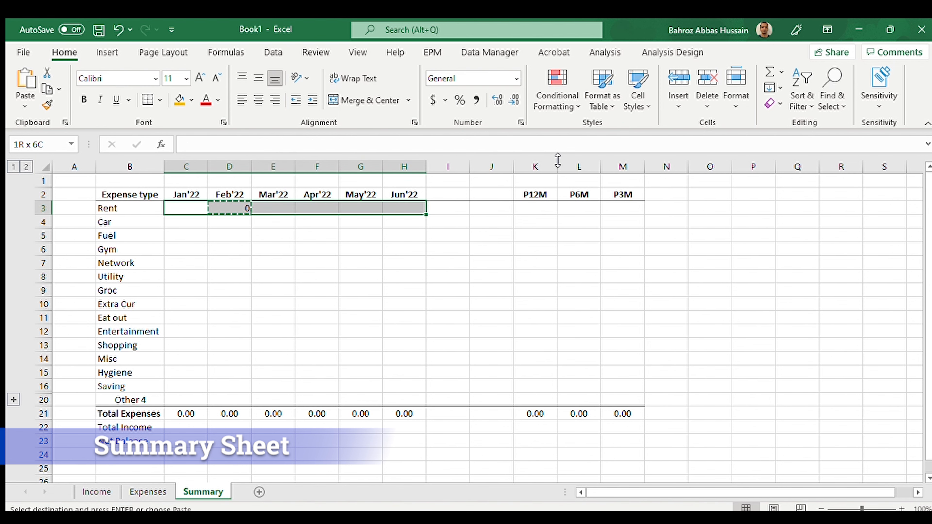
key("shift+Down")
key("shift+Down")
key("shift+Down")
key("shift+Down")
key("shift+Down")
key("shift+Down")
key("shift+Down")
key("shift+Down")
key("shift+Down")
key("shift+Down")
key("shift+Down")
key("shift+Down")
key("shift+Down")
key("shift+Down")
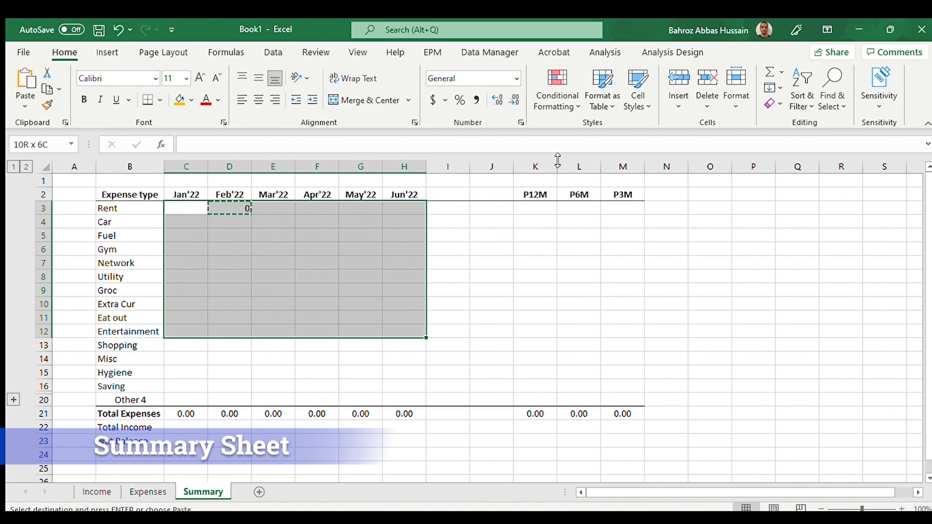
key("ctrl+v")
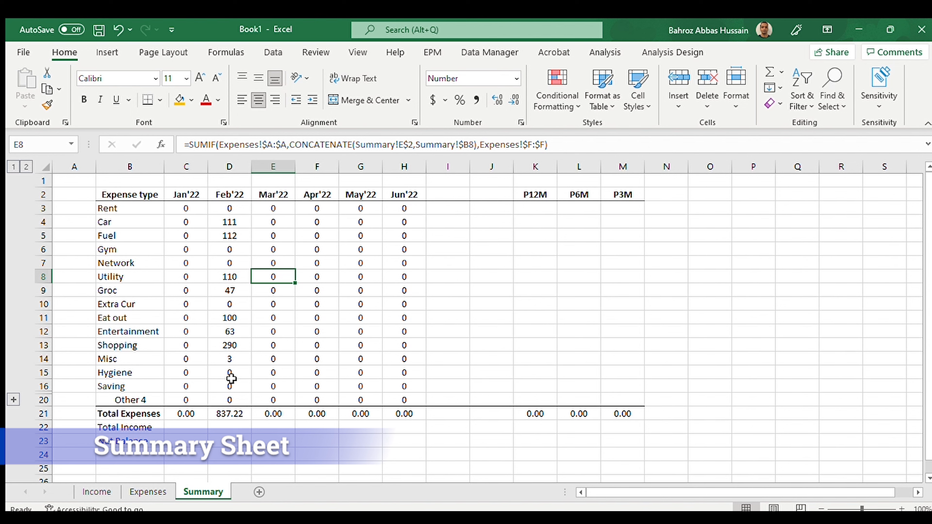
left_click_drag(185, 413, 400, 414)
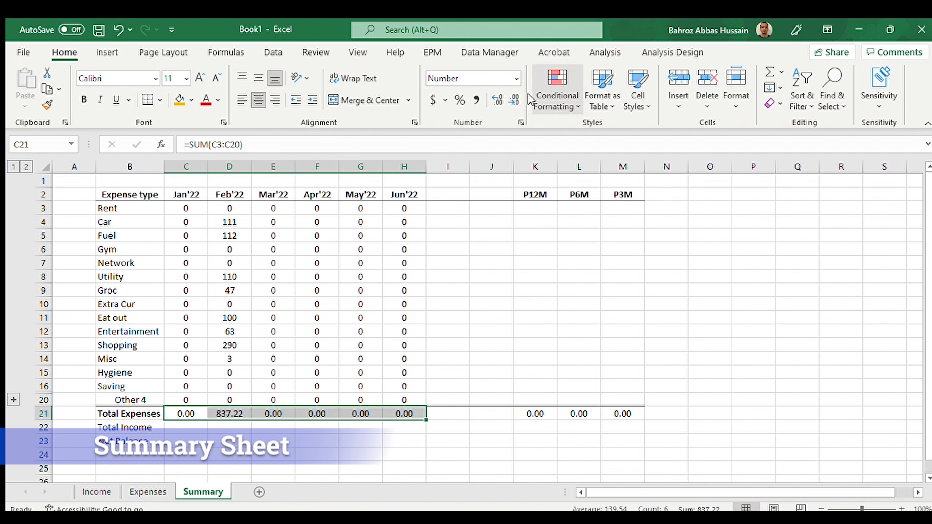
left_click(513, 100)
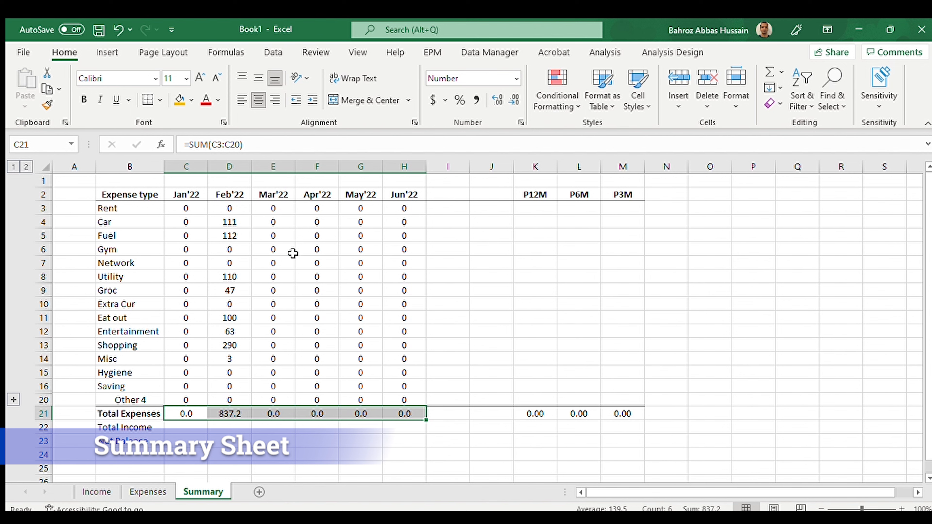
Step: Examine the Feb'22 amounts and their formulas by expense type from Rent down to Eat out
left_click(236, 205)
key("Down")
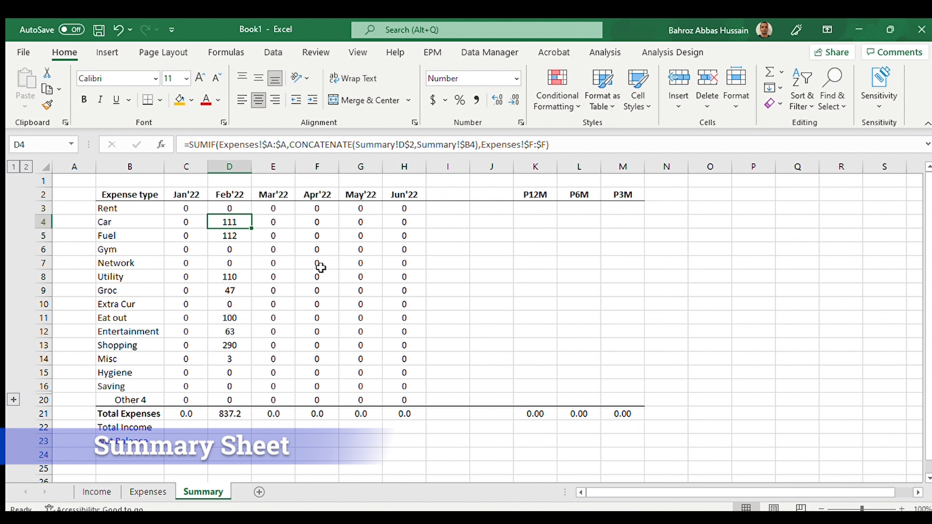
key("Down")
key("Down")
key("Down")
key("Down")
key("Down")
key("Down")
key("Down")
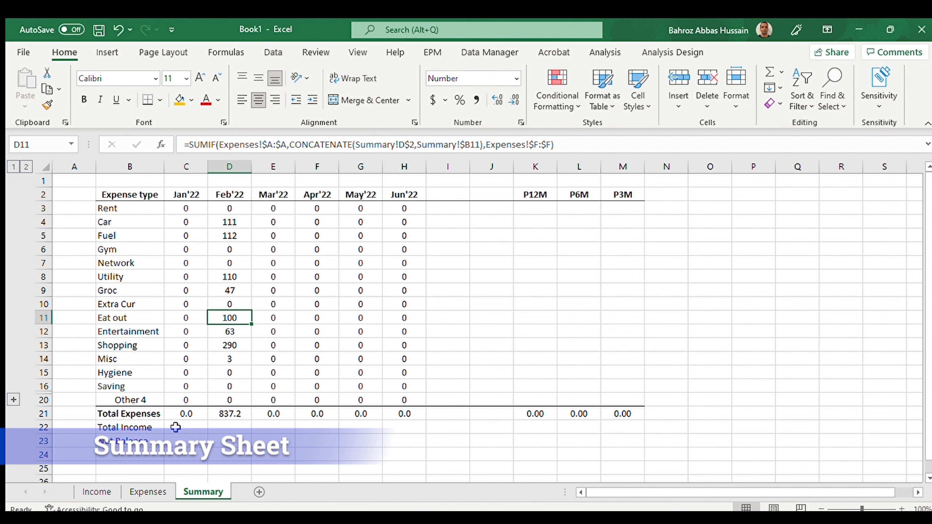
Step: Link the Jan'22 Total Income in C22 to the Income sheet with the absolute reference =Income!$E$14
left_click(184, 426)
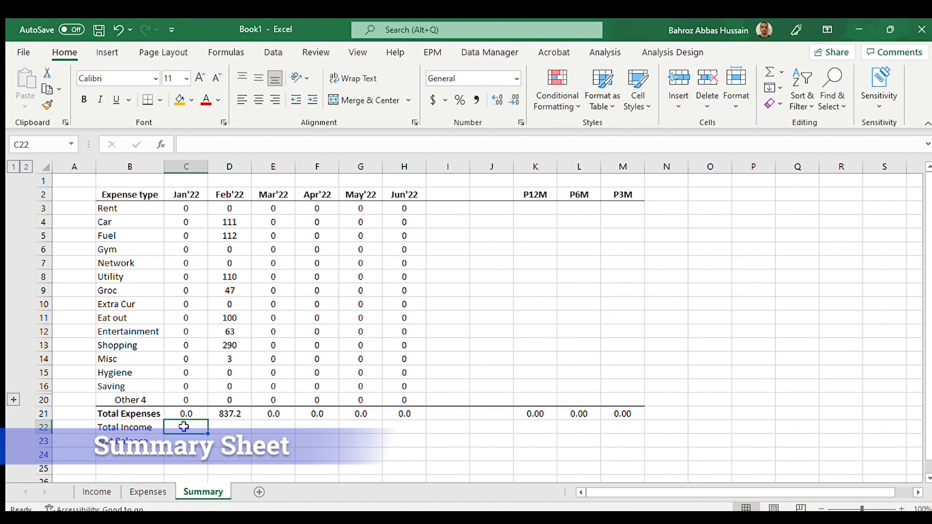
type("=")
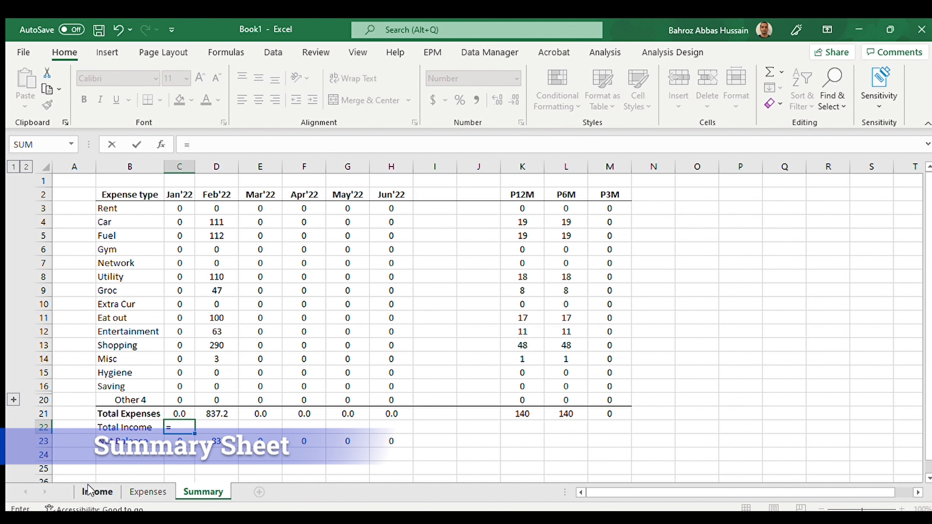
left_click(88, 489)
left_click(261, 359)
key("Return")
key("Up")
left_click(226, 145)
key("F4")
key("Return")
key("Up")
Step: Copy the Total Income formula from C22 across the remaining months to H22
key("ctrl+c")
key("shift+Right")
key("shift+Right")
key("shift+Right")
key("shift+Right")
key("shift+Right")
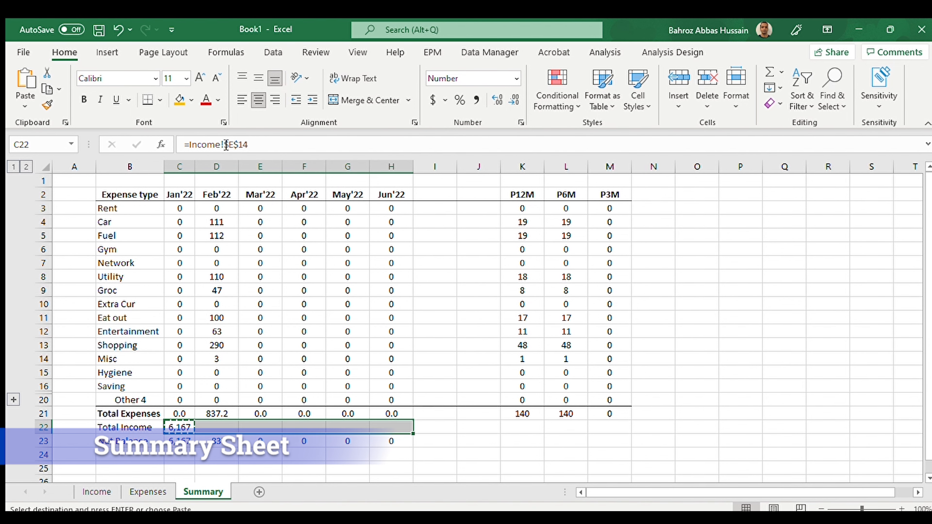
key("ctrl+v")
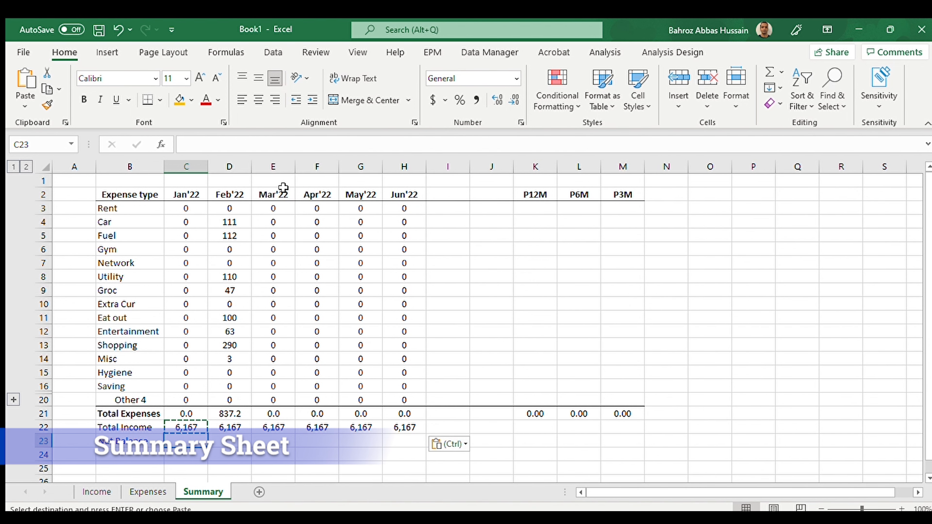
Step: Calculate the Jan'22 Net Balance in C23 as income minus expenses with the formula =C22-C21
type("=")
key("Up")
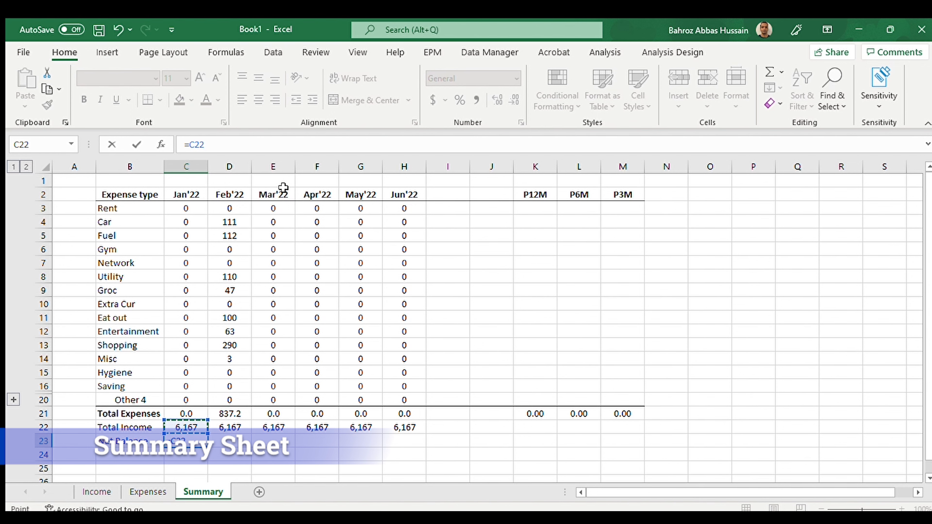
type("-")
key("Up")
key("Up")
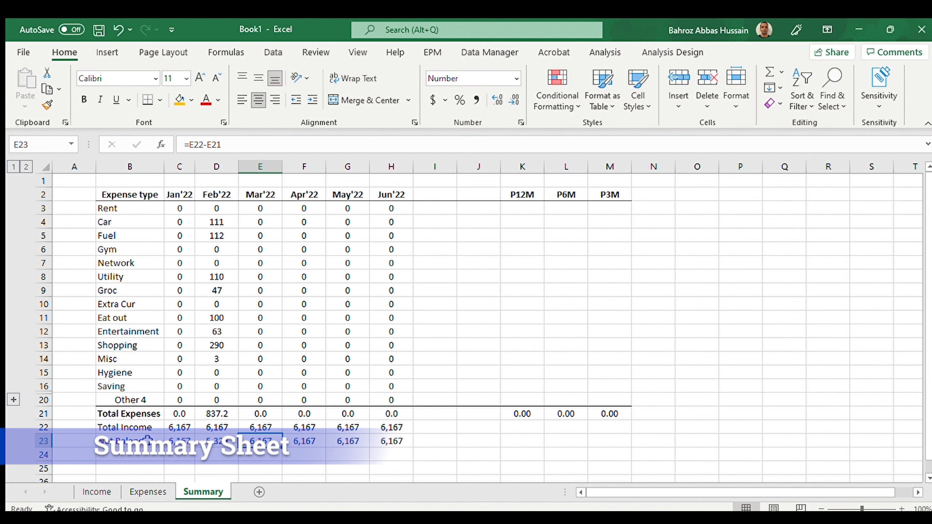
Step: Average the Rent expenses from Jan'22 to Jun'22 in the P12M cell K3 with =average(C3:H3)
left_click(522, 209)
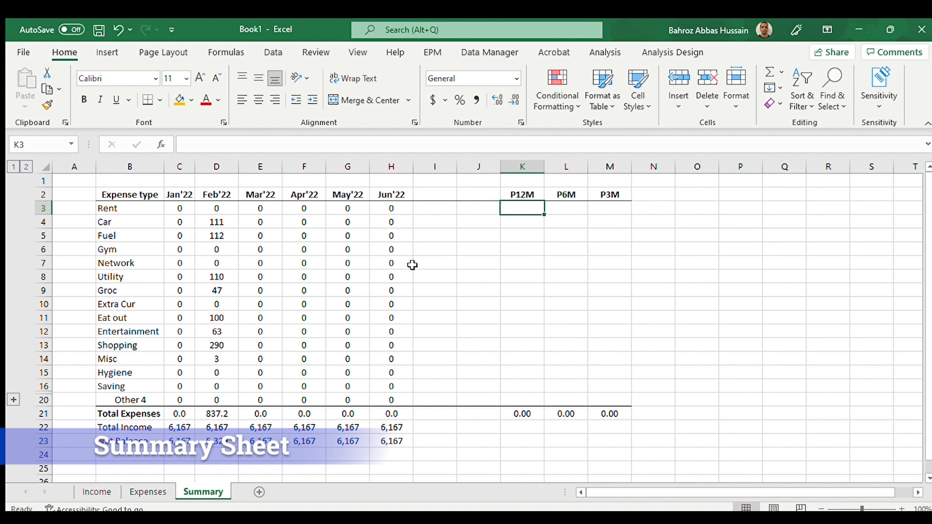
type("=average(")
key("Left")
key("Left")
key("Left")
key("Left")
key("Right")
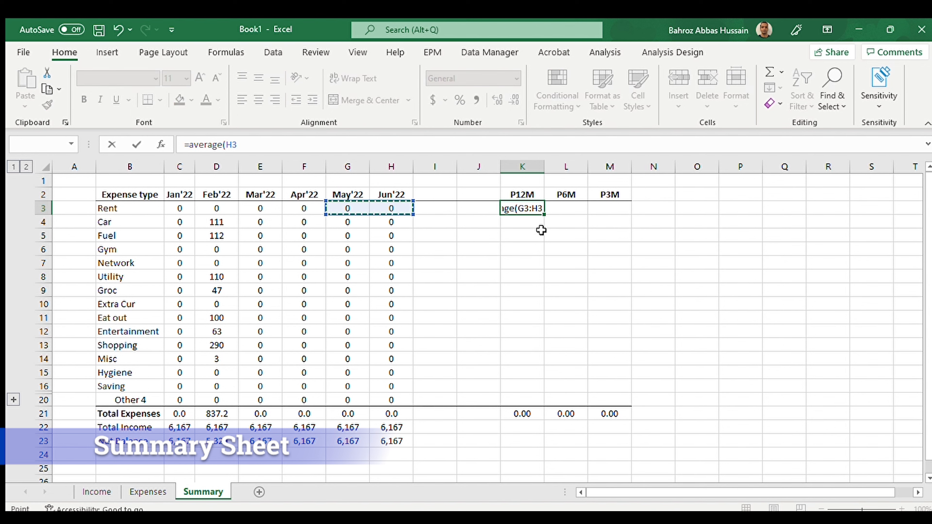
key("shift+Left")
key("shift+Left")
key("shift+Left")
key("shift+Left")
key("shift+Left")
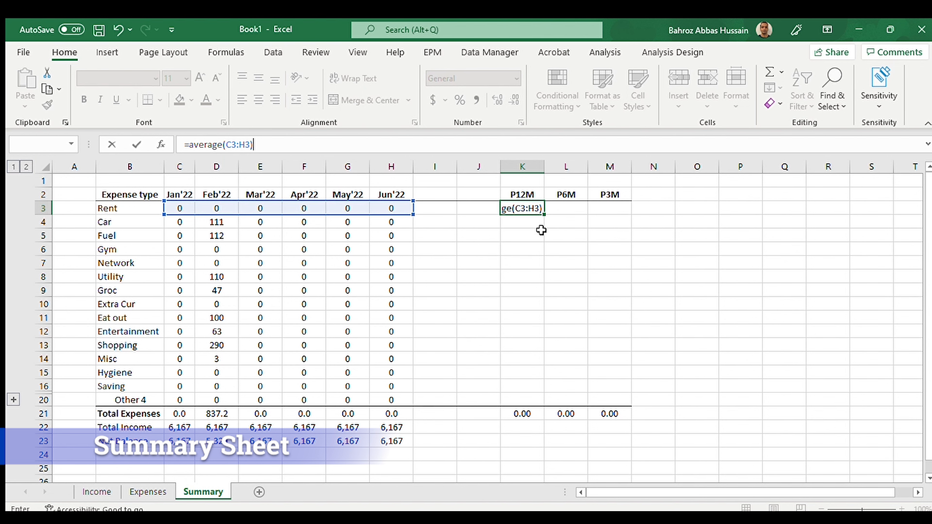
key("Tab")
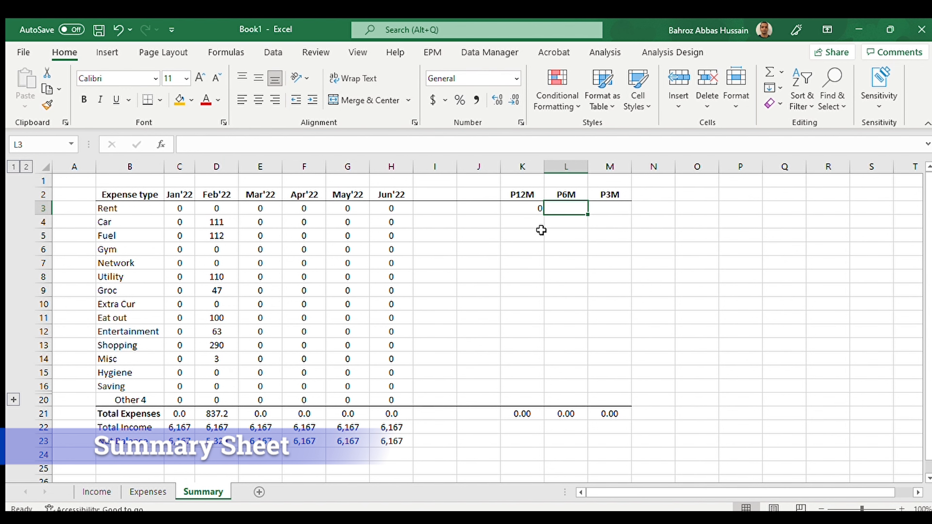
Step: Average the Rent expenses of the past six months, Jan'22 to Jun'22, in the P6M cell L3
type("=average(")
key("Left")
key("Left")
key("Left")
key("Left")
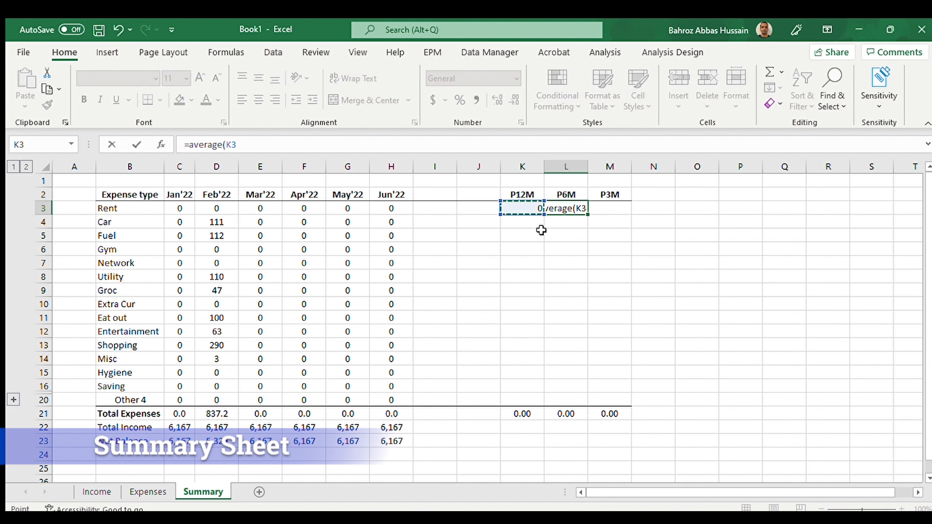
key("shift+Left")
key("shift+Left")
key("shift+Left")
key("shift+Left")
key("Tab")
Step: Average Rent over Apr'22 to Jun'22 in the P3M cell M3 and copy the three averages down all expense types
type("=average(")
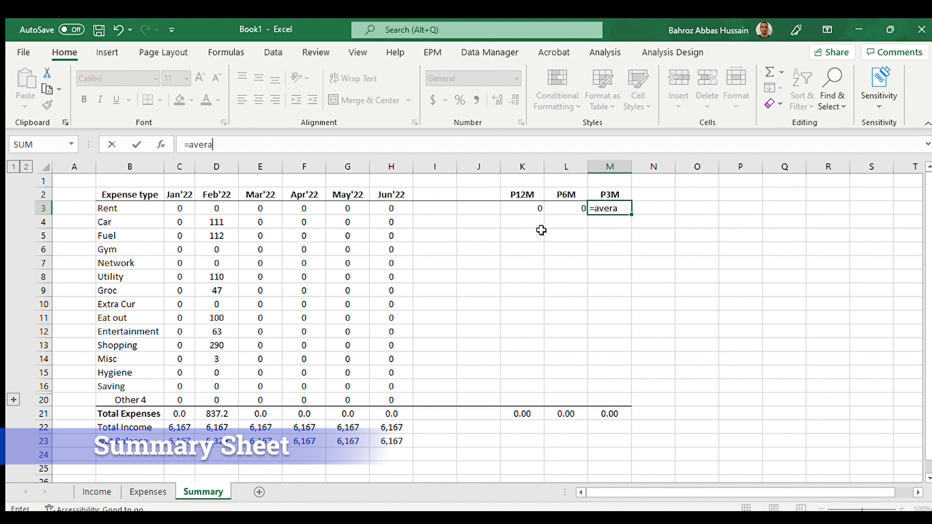
key("Left")
key("Left")
key("Left")
key("Left")
key("Left")
key("shift+Left")
key("shift+Left")
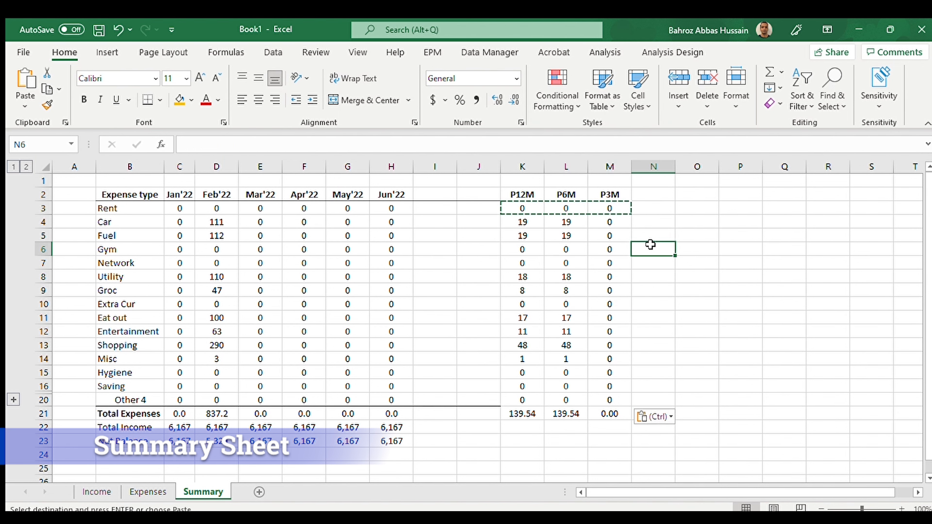
left_click_drag(522, 414, 609, 414)
Step: Examine the Expenses sheet's transaction list down to the empty rows below its last entry
key("ctrl+Page_Up")
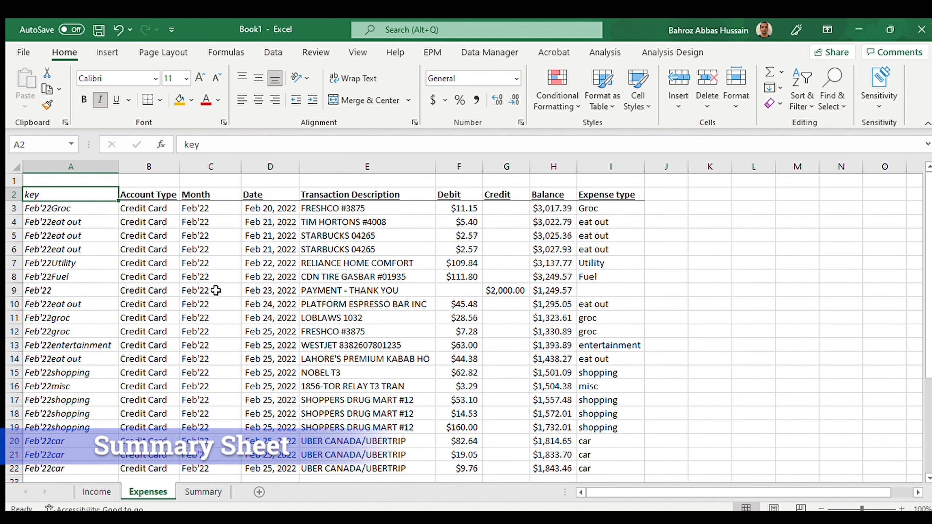
left_click(129, 331)
key("ctrl+Down")
key("Down")
key("Down")
key("Down")
key("Down")
key("Down")
key("Down")
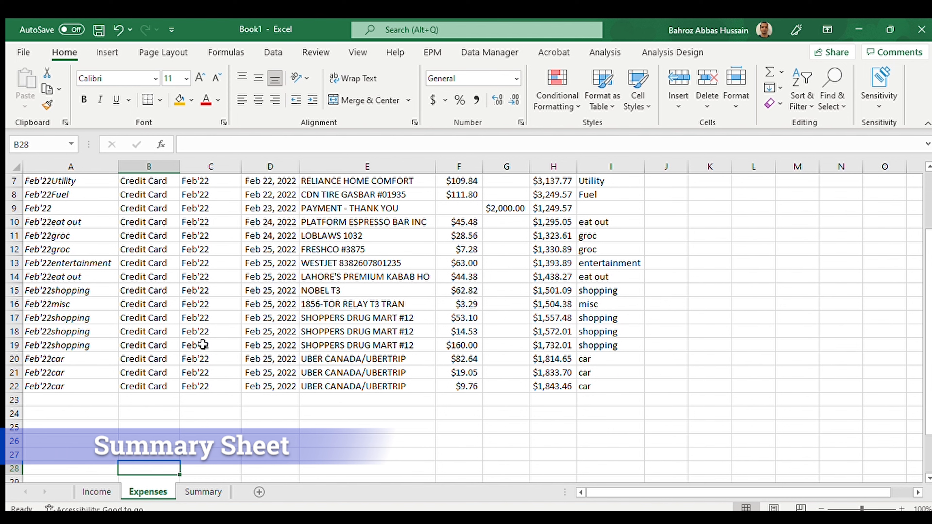
left_click(182, 346)
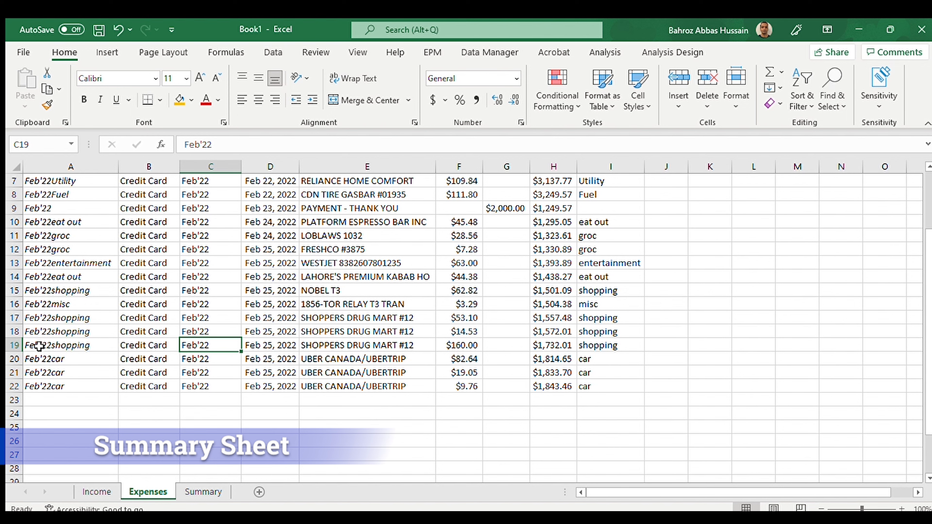
Step: Try to extend the key formula from A22 into the empty rows below the last transaction
left_click(46, 385)
key("ctrl+c")
key("Down")
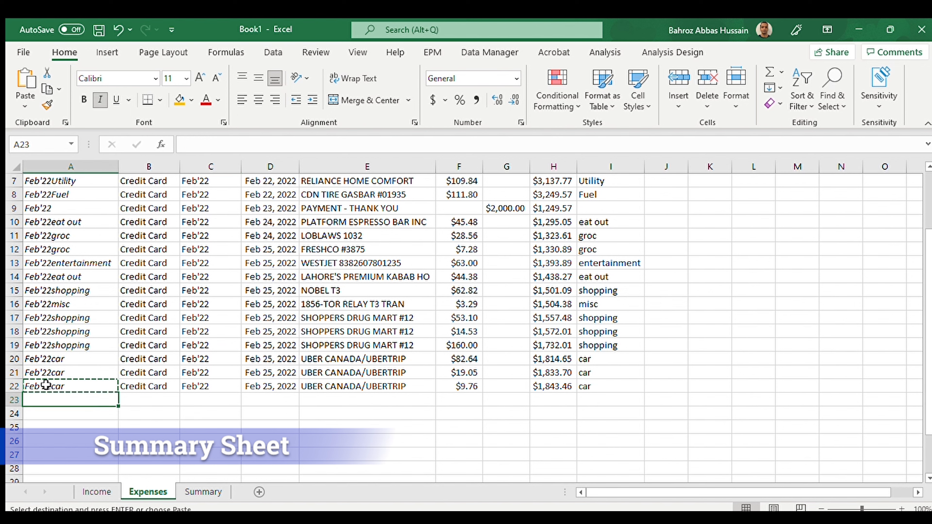
key("shift+Down")
key("shift+Down")
key("shift+Down")
key("shift+Down")
key("shift+Down")
key("shift+Down")
key("shift+Down")
key("Up")
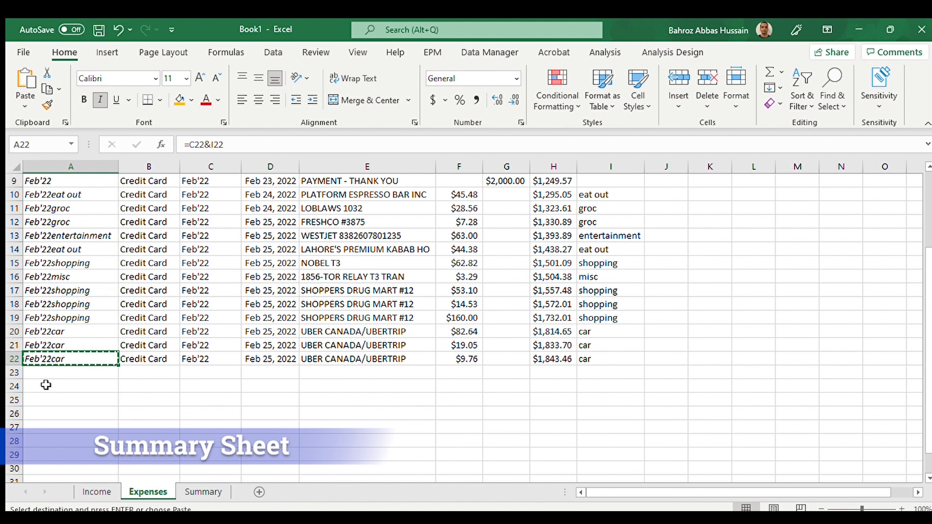
Step: Name the new sheet Shopping and copy its budget, expenses, total and balance table into the Vacation sheet
key("ctrl+Page_Down")
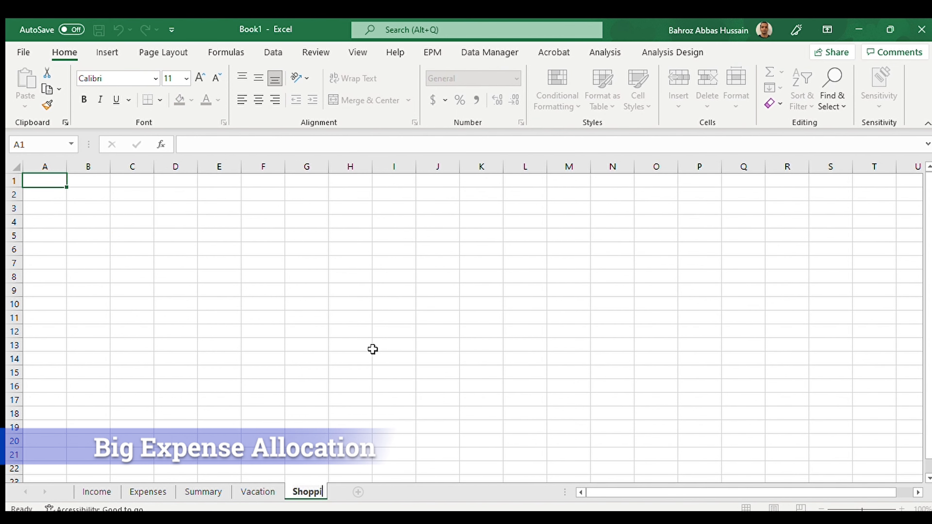
type("ng")
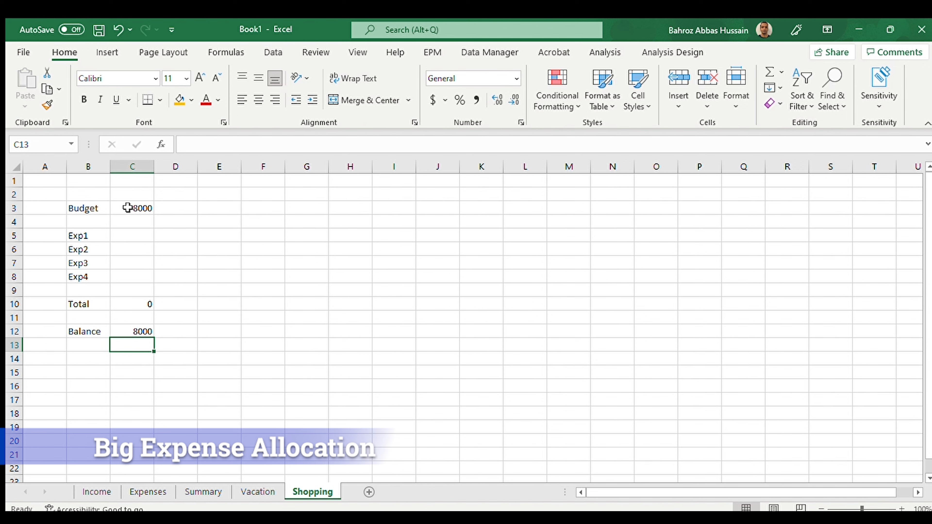
key("Up")
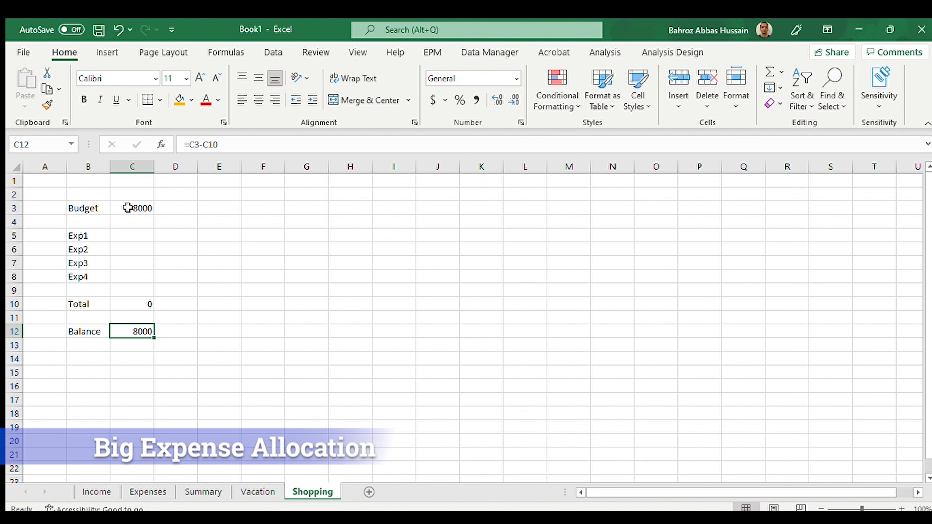
key("ctrl+c")
left_click(260, 489)
left_click(215, 330)
key("ctrl+v")
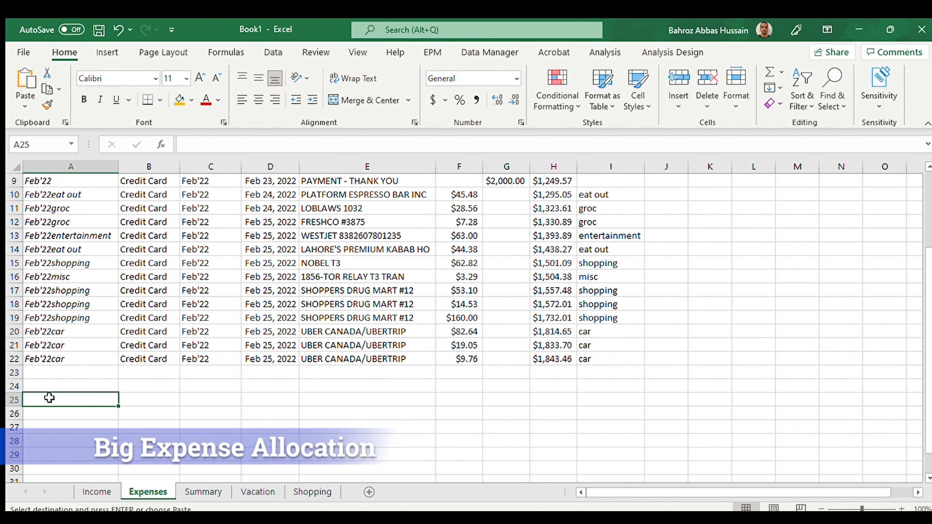
Step: Add two "Allocate expenses" rows in B27:B28 of the Expenses sheet, described as Vacation in E27 and Shopping in E28
key("Down")
key("Down")
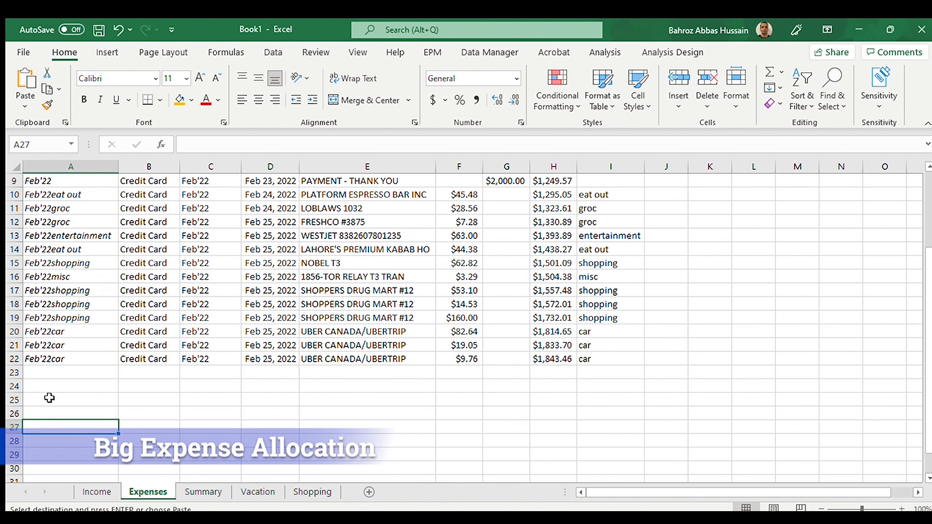
key("Right")
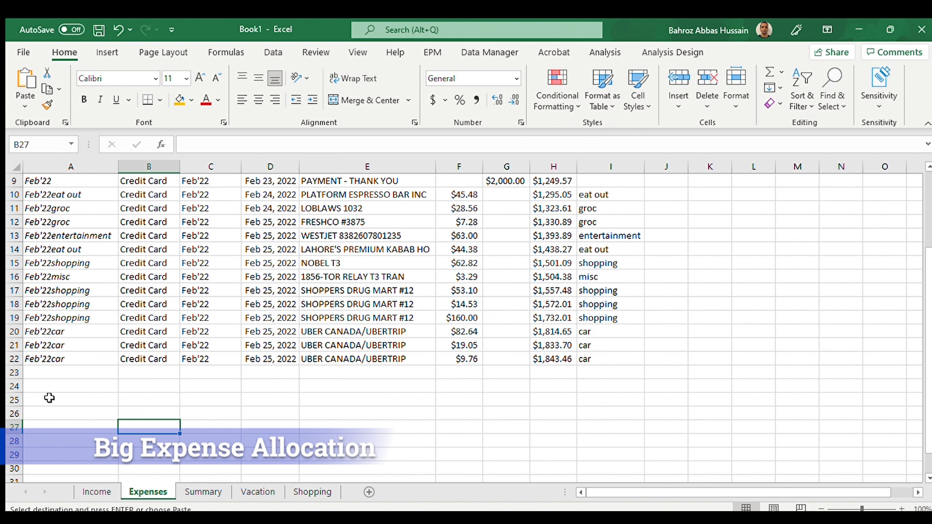
type("Allocate expenses")
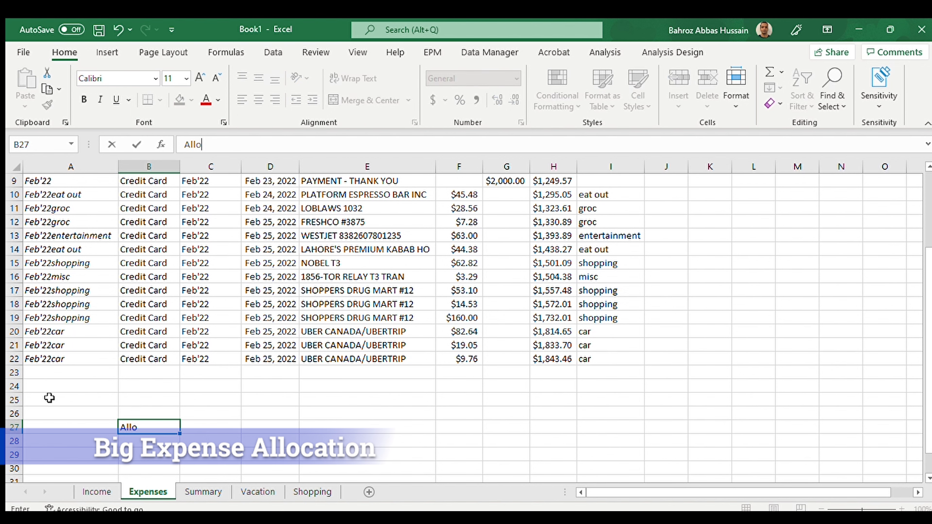
key("Right")
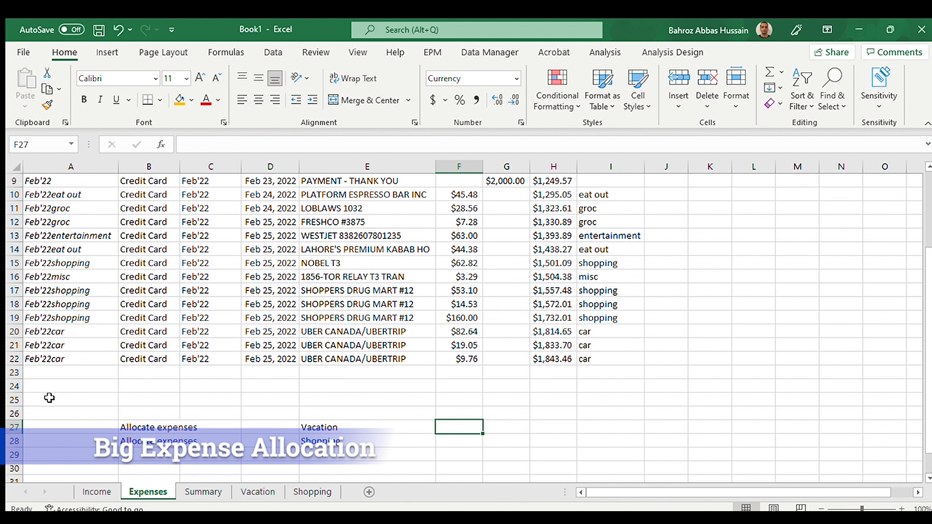
Step: Calculate the monthly Vacation allocation in F27 from the Vacation sheet's budget with the formula =Vacation!C3/12
type("=")
key("BackSpace")
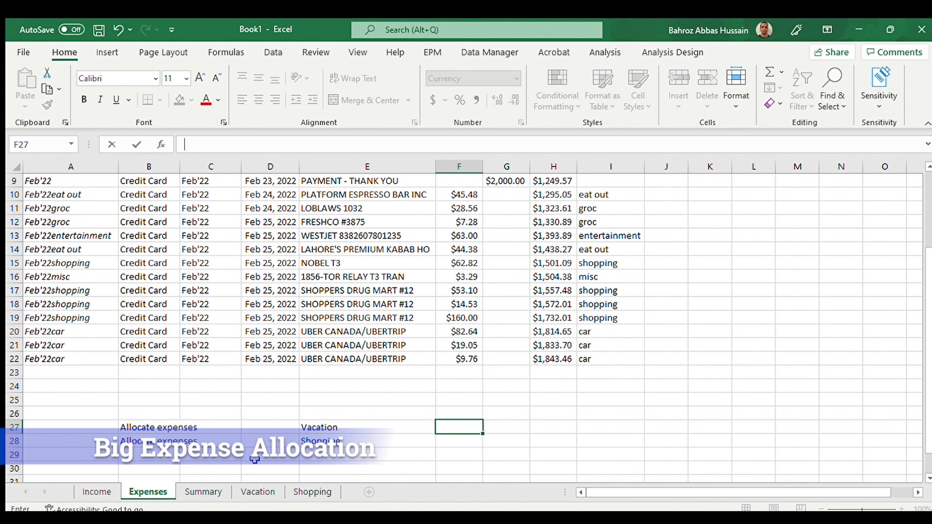
type("=")
left_click(258, 491)
left_click(133, 208)
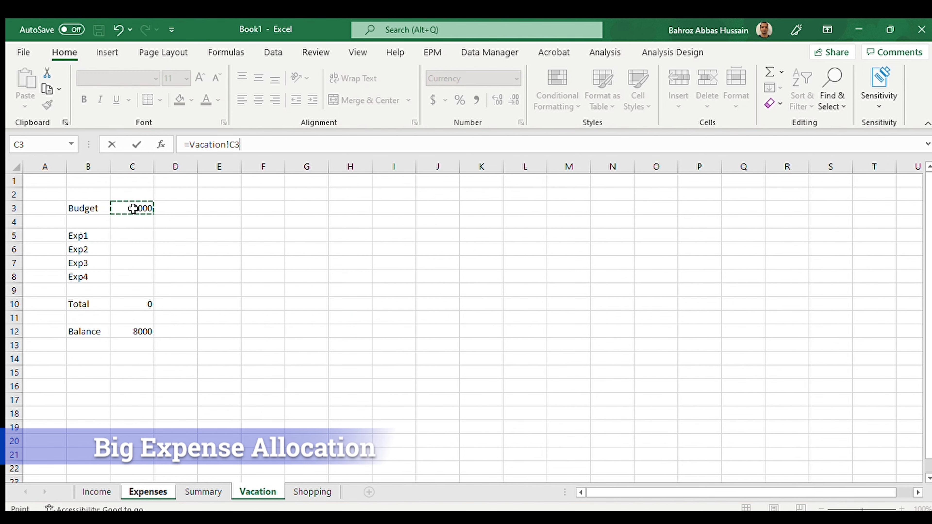
type("/12")
key("Return")
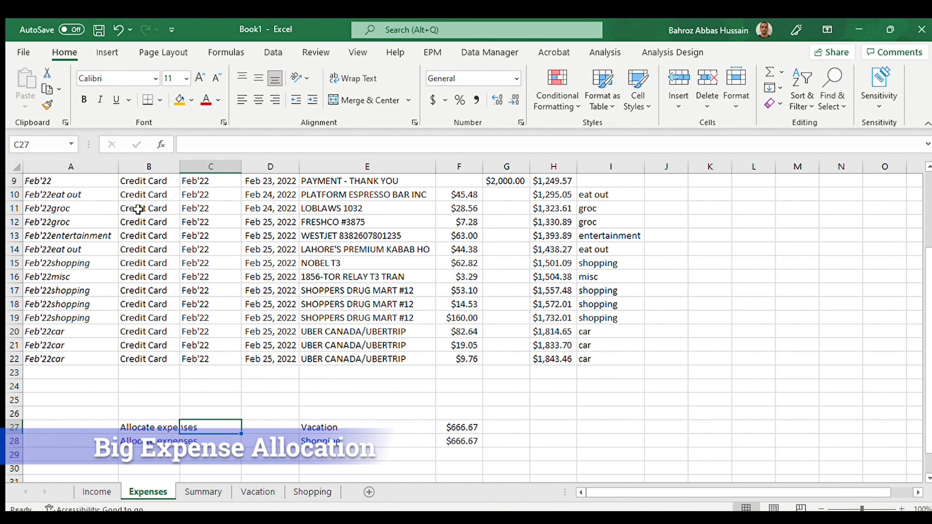
Step: Set the month of both allocation rows, C27 and C28, to Jan'22
type("Jan'22")
key("Return")
key("ctrl+d")
Step: Duplicate the two Jan'22 allocation rows B27:F28 into the rows directly below, starting at B29
key("Up")
key("Left")
key("shift+Down")
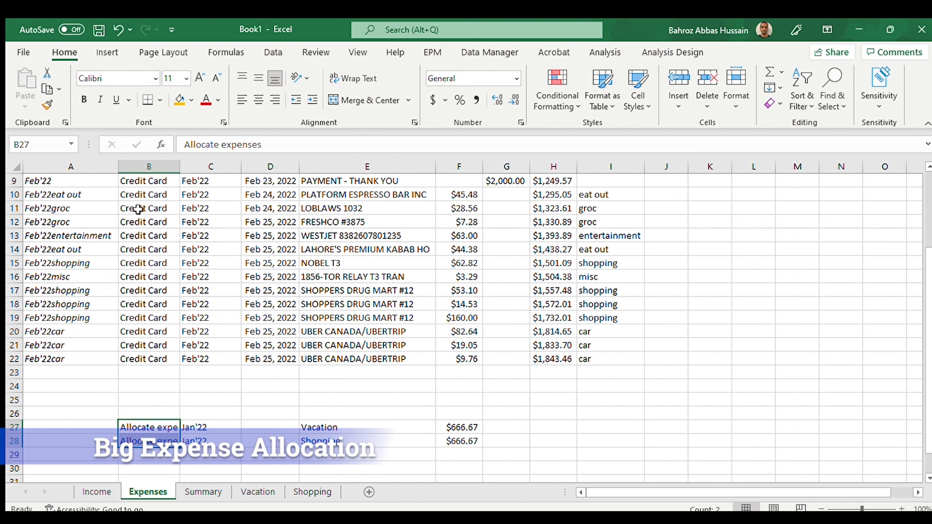
key("shift+Right")
key("shift+Right")
key("shift+Right")
key("shift+Right")
key("ctrl+c")
key("Down")
key("Down")
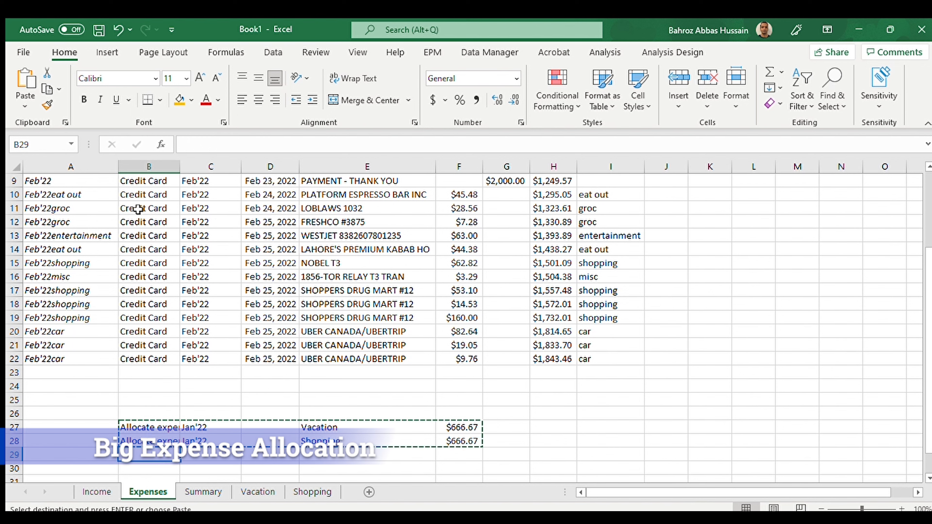
key("ctrl+v")
Step: Change the month of the duplicated allocation rows, C29 and C30, to Feb'22
key("Right")
type("Fe")
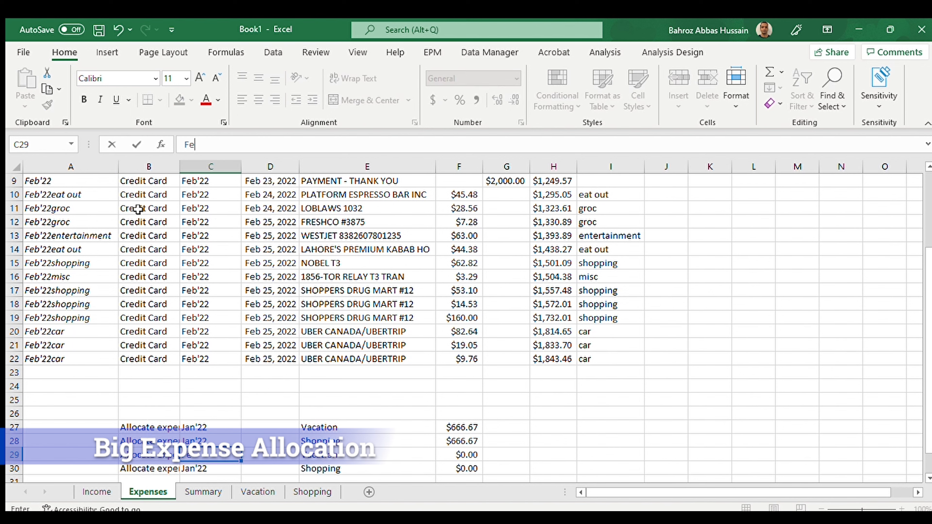
type("b'22")
key("Return")
key("Up")
key("ctrl+c")
key("Down")
key("ctrl+v")
Step: Copy the Feb'22 Vacation and Shopping allocation rows B29:F30
key("Up")
key("Left")
key("shift+Right")
key("shift+Right")
key("shift+Right")
key("shift+Right")
key("shift+Down")
key("ctrl+c")
Step: Make the Vacation budget reference in F27 absolute, so the formula reads =Vacation!$C$3/12
key("Up")
key("Up")
key("Right")
key("Right")
key("Right")
key("Right")
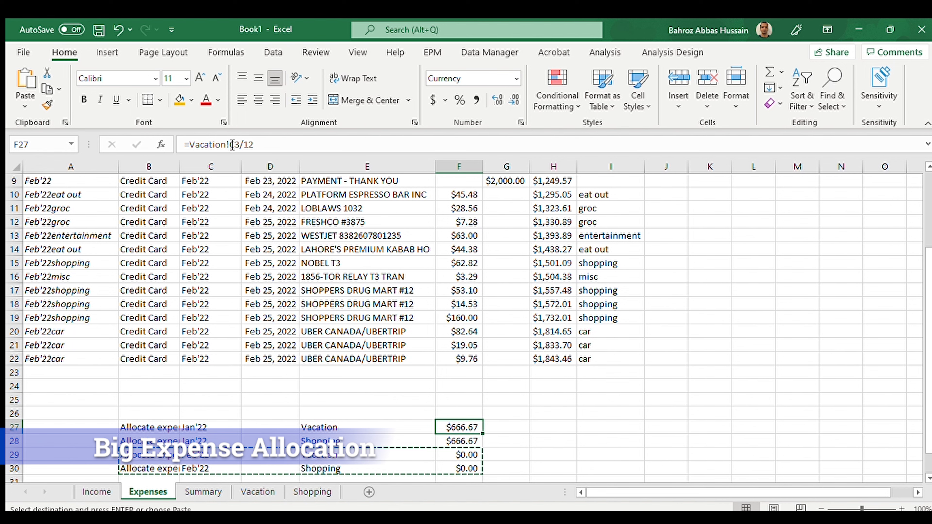
key("F2")
key("Left")
key("Left")
key("Left")
key("F4")
key("Return")
Step: Make the Shopping budget reference in F28 absolute, so the formula reads =Shopping!$C$3/12
key("F2")
key("Left")
key("Left")
key("Left")
key("F4")
key("Return")
Step: Copy the corrected amount formulas F27:F28 into the Feb'22 allocation rows, F29:F30
key("Up")
key("Up")
key("shift+Down")
key("ctrl+c")
key("Down")
key("Down")
key("ctrl+v")
Step: Duplicate the two Feb'22 allocation rows B29:F30 into the rows directly below, starting at B31
key("Left")
key("Left")
key("Left")
key("Left")
key("shift+Right")
key("shift+Right")
key("shift+Right")
key("shift+Right")
key("shift+Down")
key("ctrl+c")
key("Down")
key("Down")
key("ctrl+v")
Step: Change the month of the duplicated allocation rows, C31 and C32, to Mar'22
key("Right")
type("Mar'22")
key("Return")
key("Up")
key("ctrl+c")
key("Down")
key("ctrl+v")
Step: Duplicate the two Mar'22 allocation rows B31:F32 into the rows directly below, starting at B33
key("Up")
key("Left")
key("shift+Right")
key("shift+Right")
key("shift+Right")
key("shift+Right")
key("shift+Down")
key("ctrl+c")
key("Down")
key("Down")
key("ctrl+v")
Step: Change the month of the duplicated allocation rows, C33 and C34, to Apr'22
key("Right")
type("Apr'22")
key("Return")
key("Up")
key("ctrl+c")
key("Down")
key("ctrl+v")
Step: Duplicate the two Apr'22 allocation rows B33:F34 into the rows directly below, starting at B35
key("Up")
key("Left")
key("shift+Right")
key("shift+Right")
key("shift+Right")
key("shift+Right")
key("shift+Down")
key("ctrl+c")
key("Down")
key("Down")
key("ctrl+v")
Step: Change the month of the duplicated allocation rows, C35 and C36, to May'22
key("Right")
type("May'22")
key("Up")
Step: Duplicate the two May'22 allocation rows B35:F36 into B37:F38 and make them the Jun'22 rows
key("Left")
key("shift+Right")
key("shift+Right")
key("shift+Right")
key("shift+Right")
key("shift+Down")
key("ctrl+c")
key("Down")
key("Down")
key("ctrl+v")
key("Right")
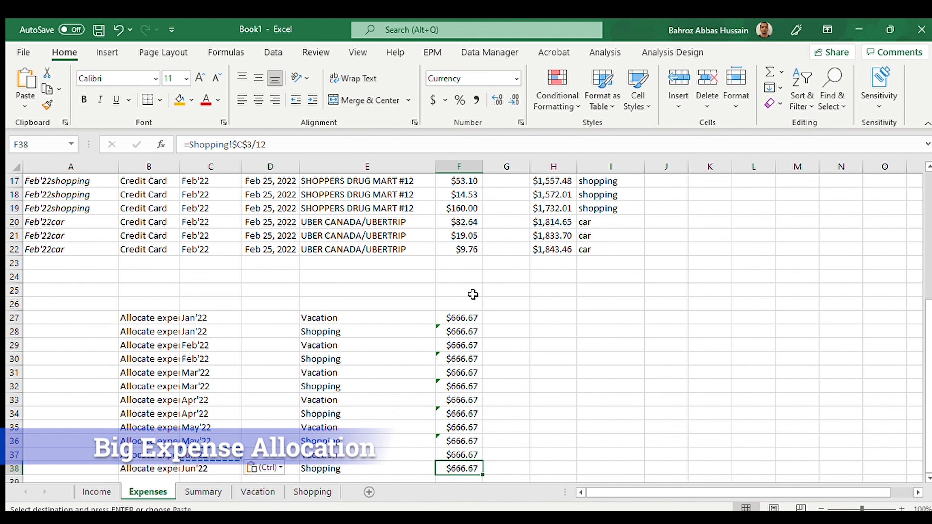
Step: Review the budget, expense and balance tables on the Vacation and Shopping sheets
left_click(258, 492)
left_click(313, 492)
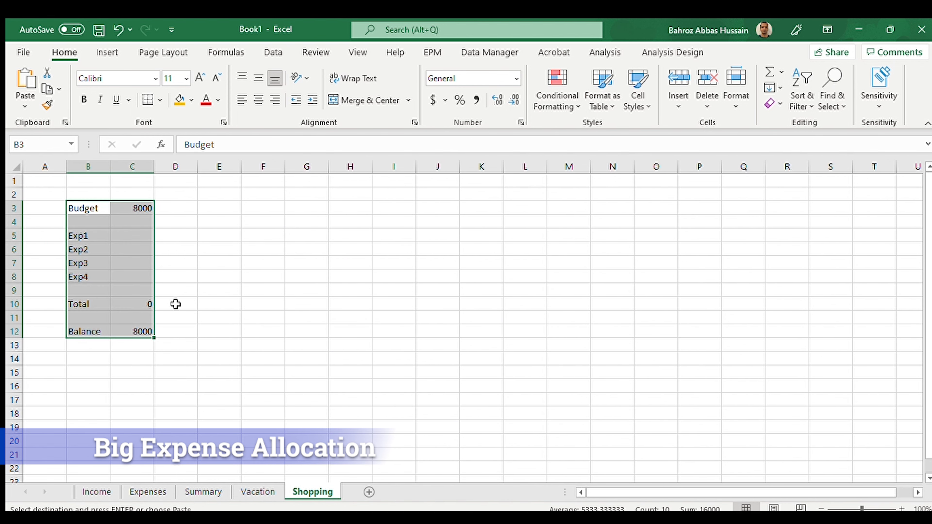
left_click(166, 317)
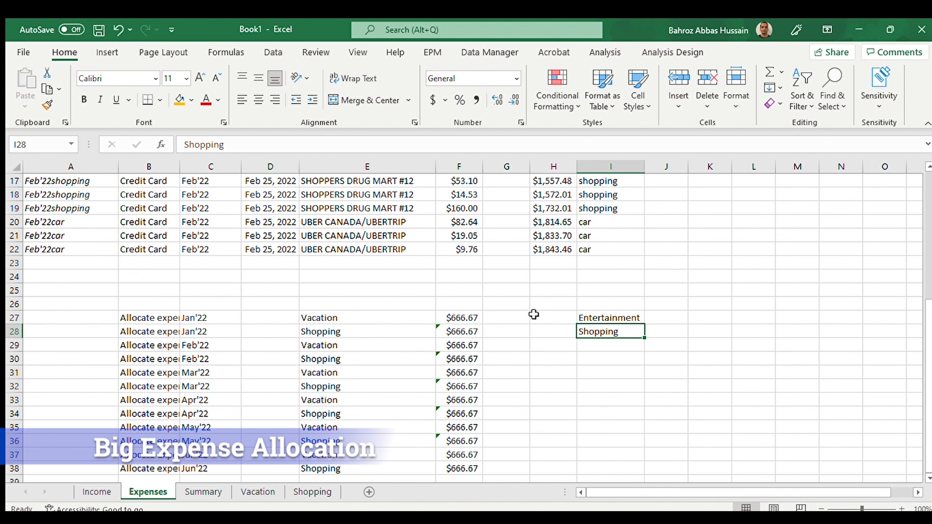
Step: Copy the Entertainment and Shopping categories from I27:I28 down the remaining allocation rows, I29:I38
key("shift+Up")
key("ctrl+c")
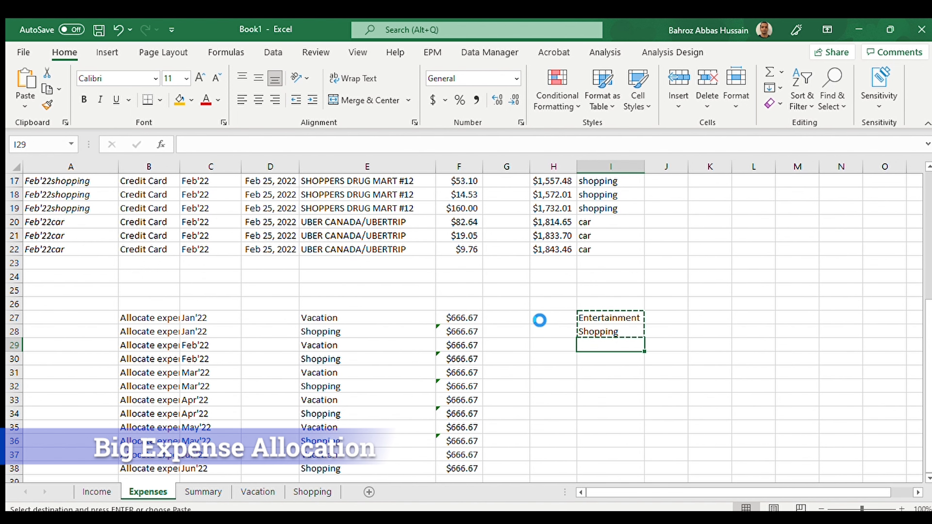
key("Down")
key("ctrl+v")
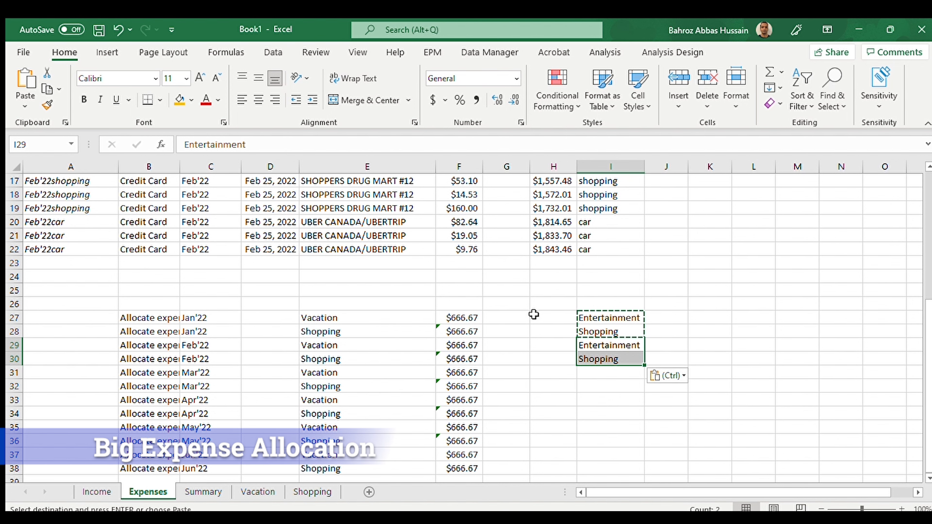
key("Down")
key("Down")
key("ctrl+v")
key("Down")
key("Down")
key("ctrl+v")
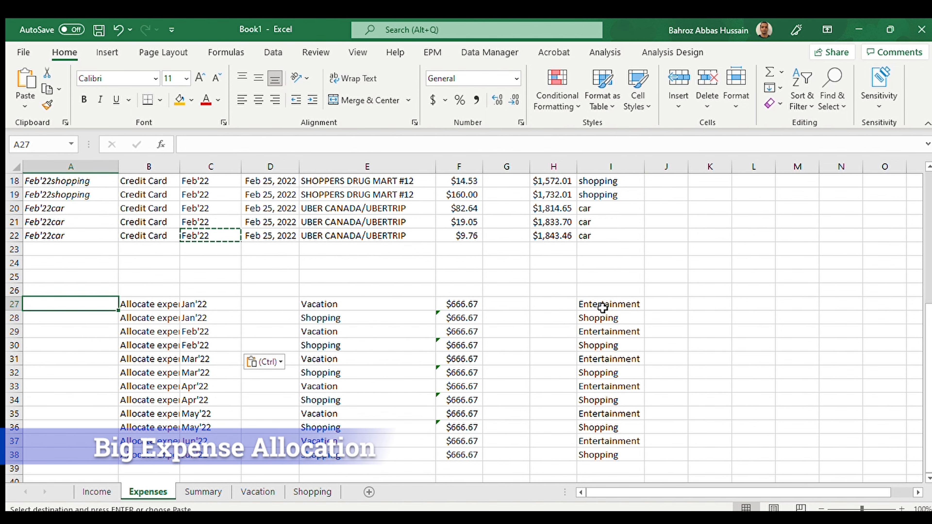
Step: Copy the month-and-category key formula from A22 into A27:A38 for all allocation rows, and check the Summary sheet
key("Up")
key("Up")
key("Up")
key("Up")
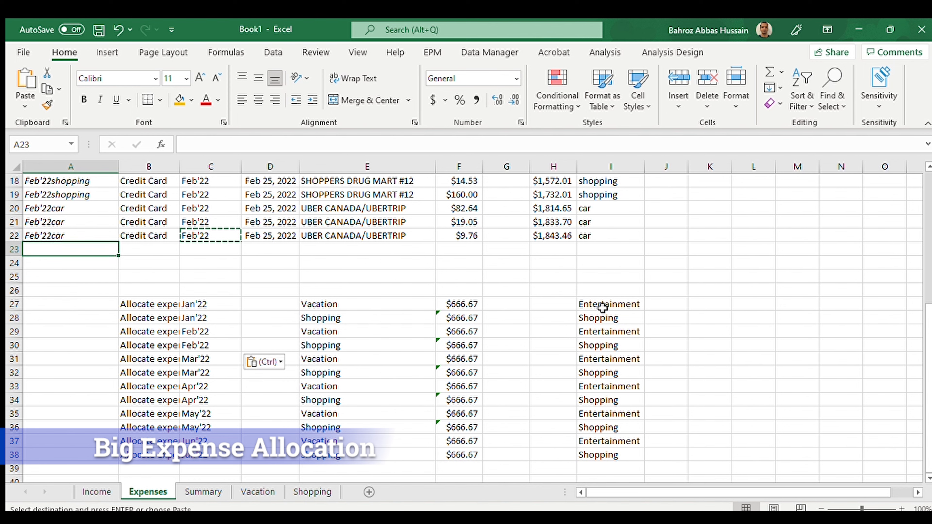
key("Up")
key("ctrl+c")
key("Down")
key("Down")
key("Down")
key("Down")
key("Down")
key("shift+Down")
key("shift+Down")
key("shift+Down")
key("shift+Down")
key("shift+Down")
key("shift+Down")
key("shift+Down")
key("shift+Down")
key("shift+Down")
key("shift+Down")
key("shift+Down")
key("ctrl+v")
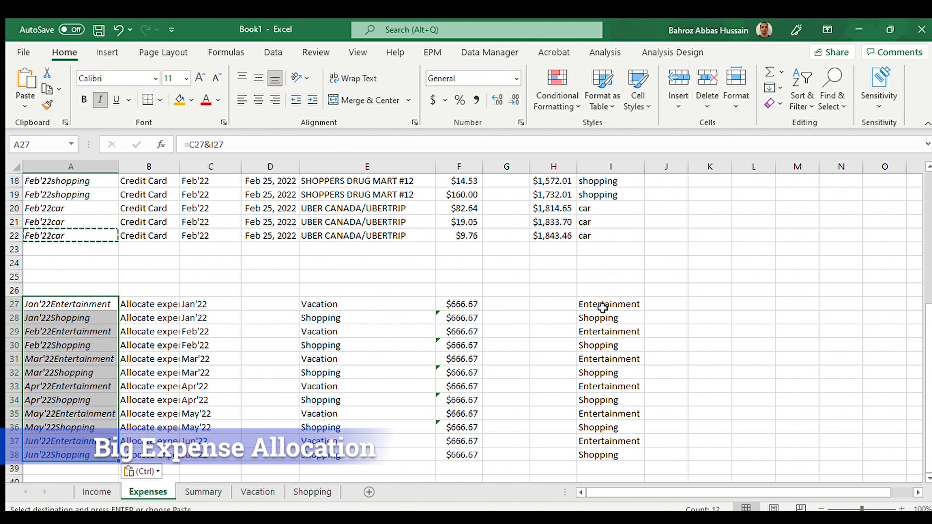
left_click(203, 491)
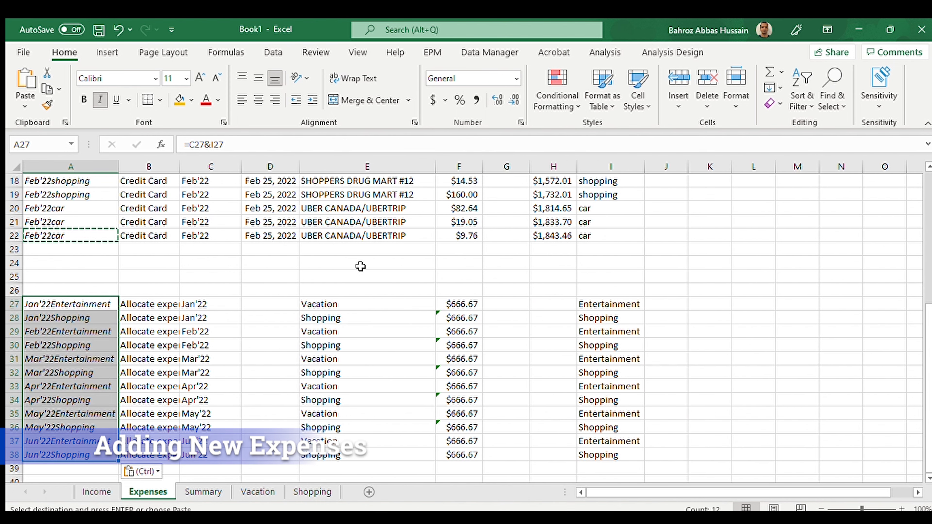
Step: Insert four blank rows at rows 23 to 26 of the Expenses sheet, above the allocation rows
left_click(302, 269)
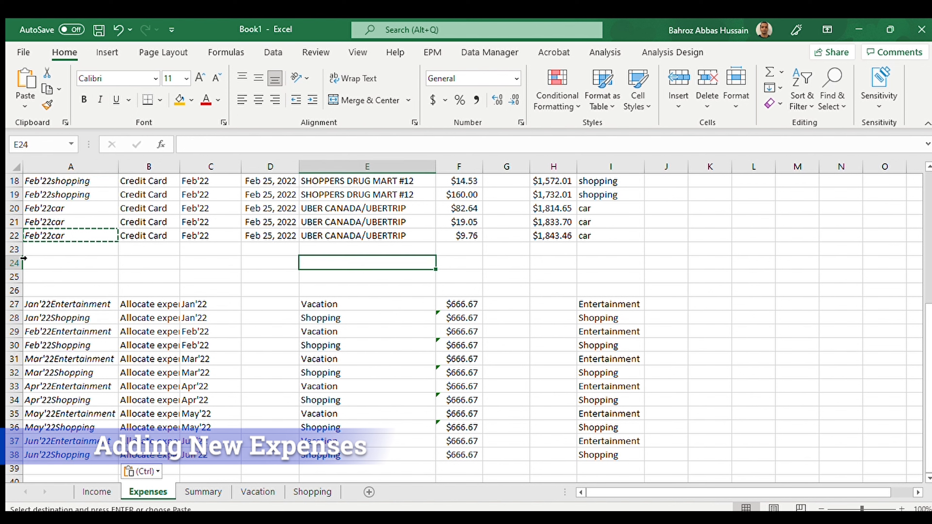
left_click_drag(15, 253, 15, 288)
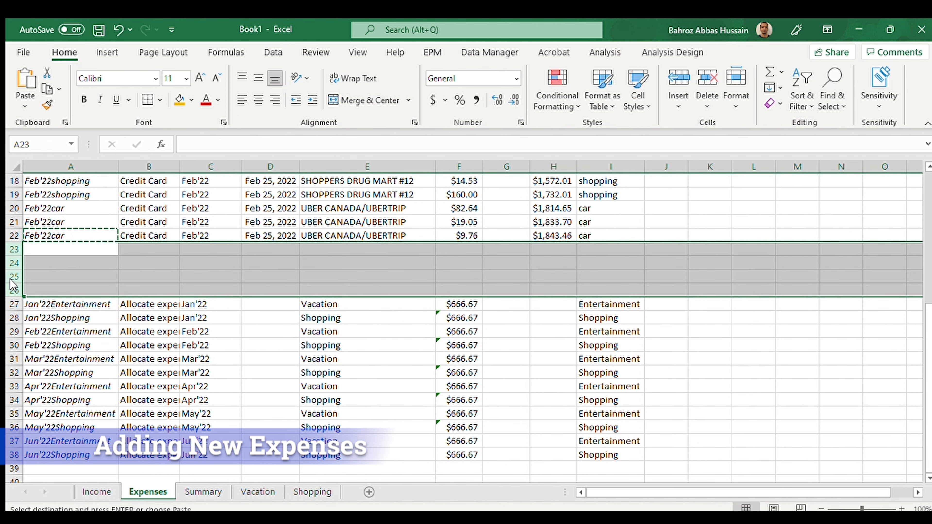
key("Escape")
key("ctrl+shift+plus")
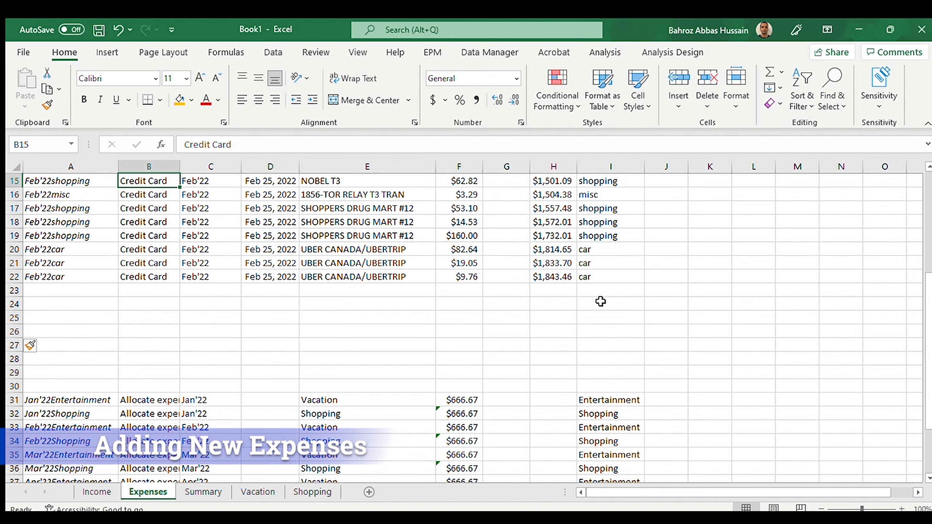
Step: Insert a new column I after Jun'22 on the Summary sheet and head it Jul'22
key("ctrl+Page_Down")
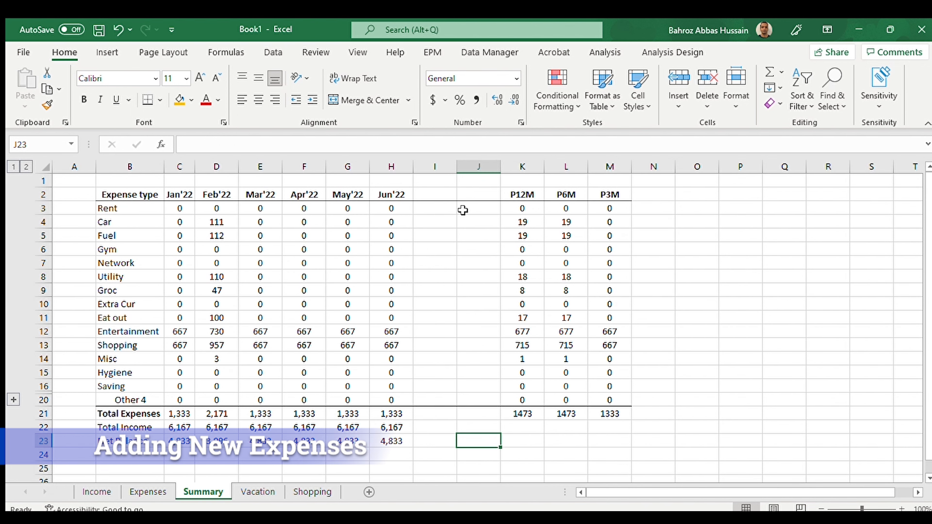
left_click(436, 171)
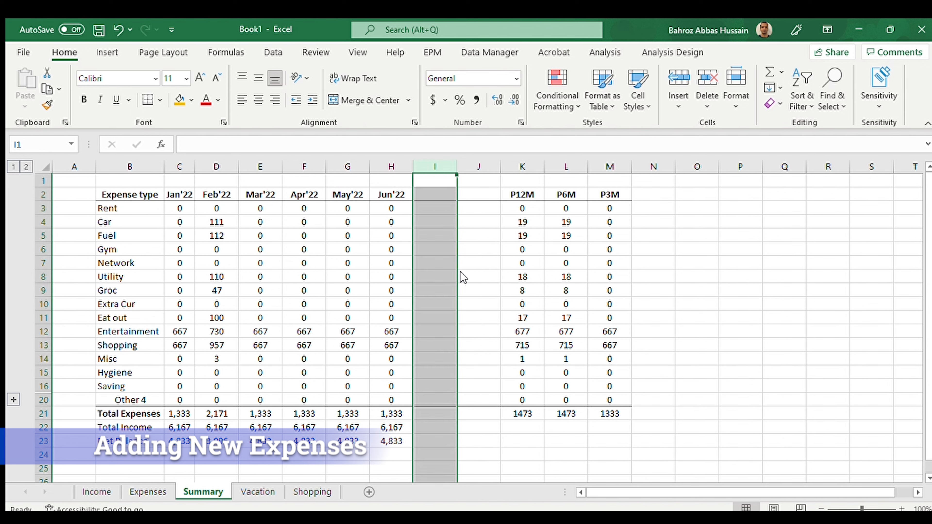
key("ctrl+shift+equal")
left_click(427, 194)
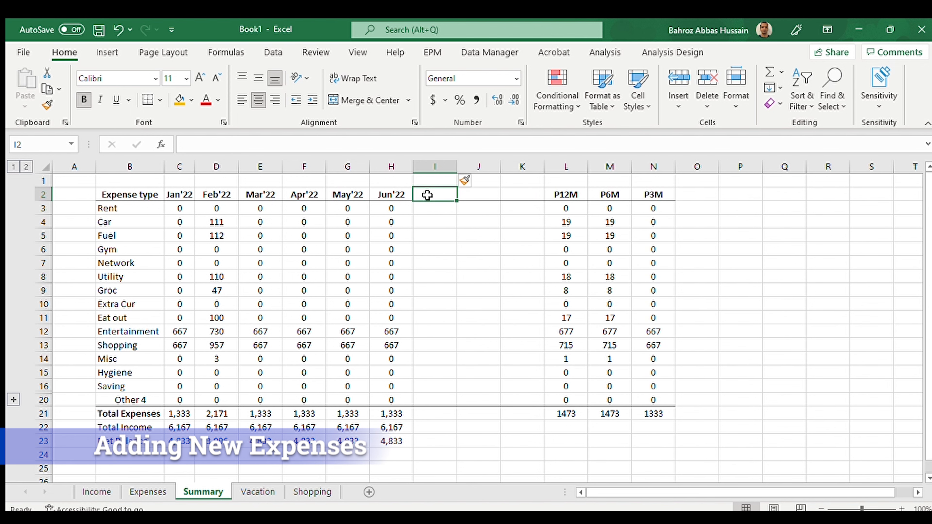
type("Jul'22")
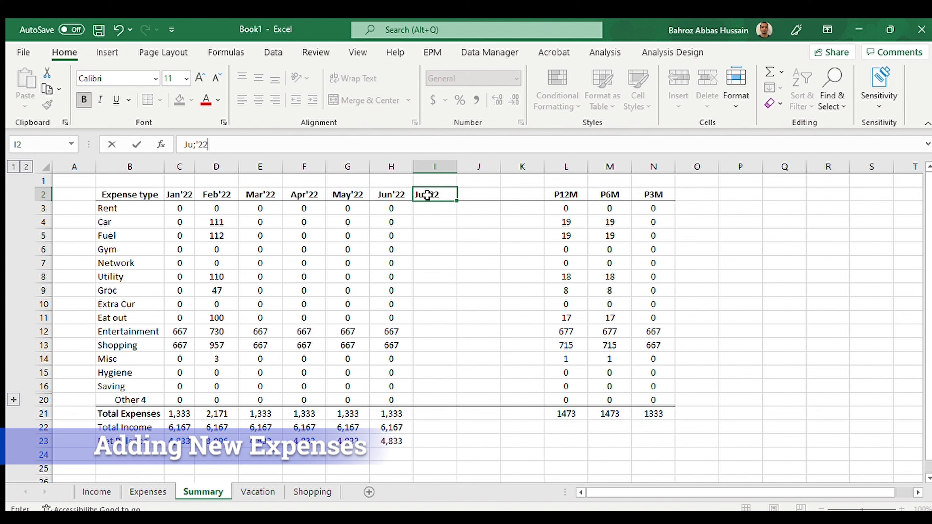
key("Return")
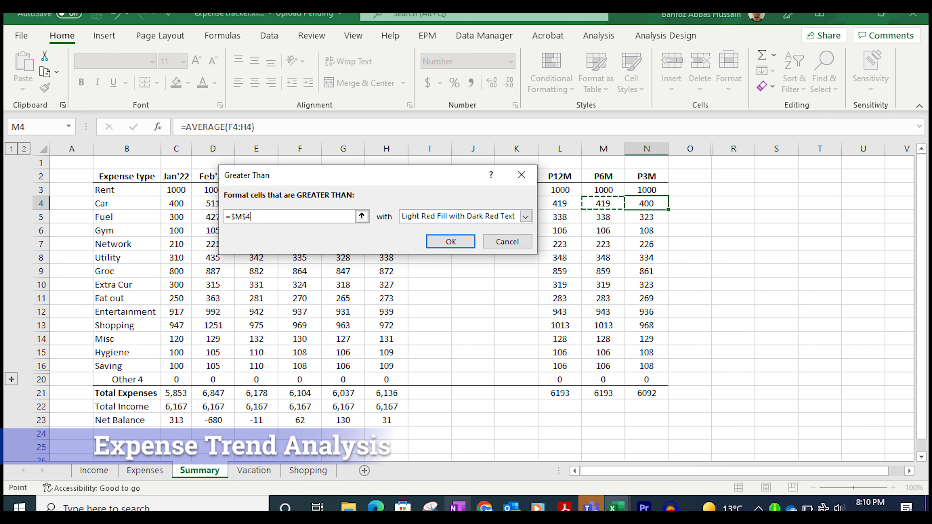
Step: Make the Greater Than highlight rule for N4 compare with the relative reference M4, and open a Less Than rule for N4
key("F4")
key("F4")
key("F4")
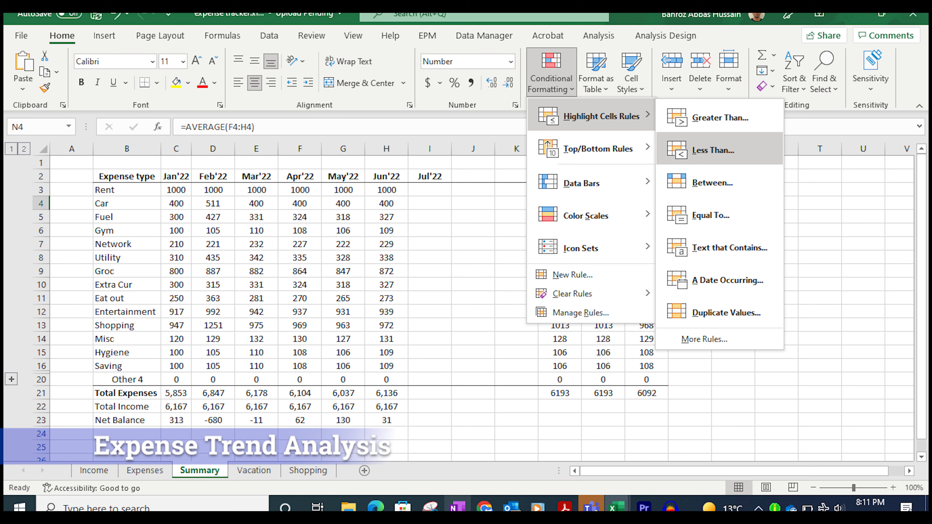
left_click(713, 150)
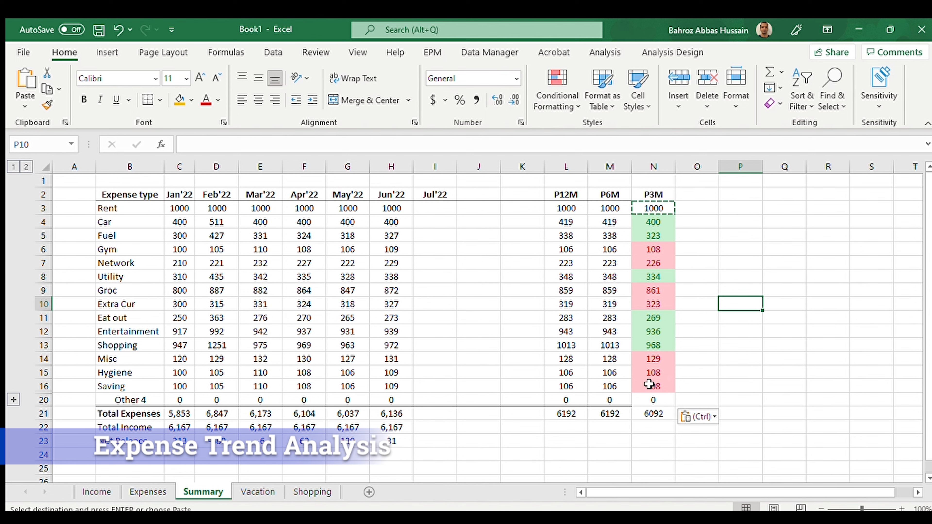
Step: Add a Budget column in P with the P6M averages, and head column Q Delta
left_click(653, 208)
left_click(610, 206)
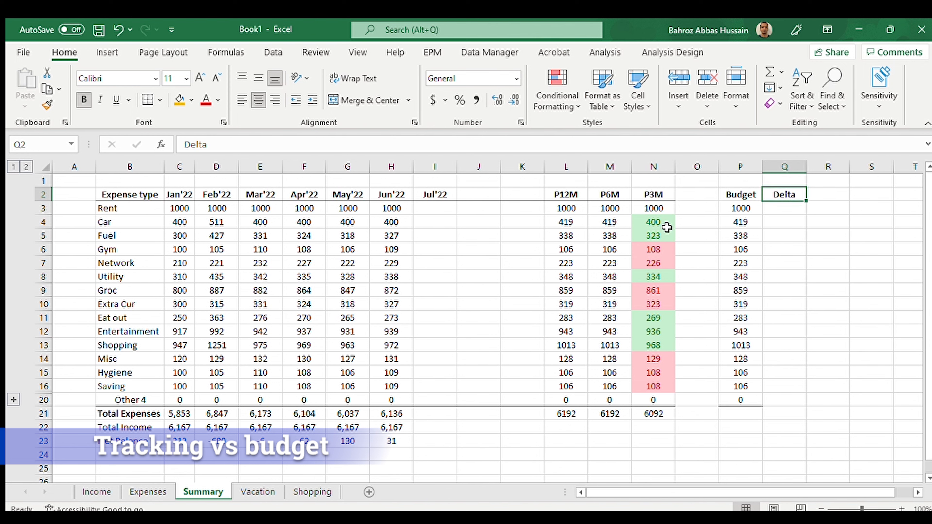
key("Return")
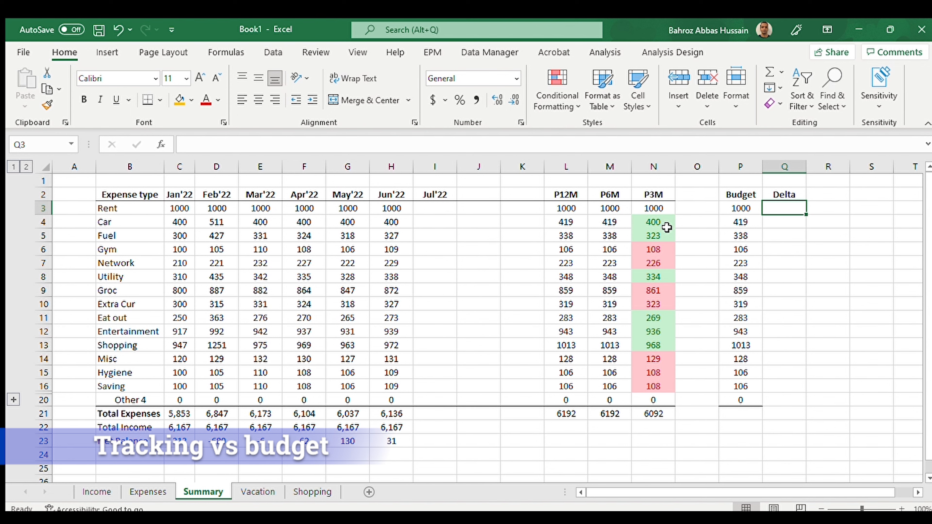
Step: Fill the Delta column in Q3:Q20 with the Budget amount minus the P3M average, using =P3-N3 copied down
type("=")
key("Left")
key("Left")
key("Left")
key("Right")
key("Right")
type("-")
key("Left")
key("Left")
key("Left")
key("Return")
key("ctrl+c")
key("ctrl+v")
Step: Total the Budget column in P21 with a sum of P3:P20 and copy the total across to the Delta column
type("=sum(")
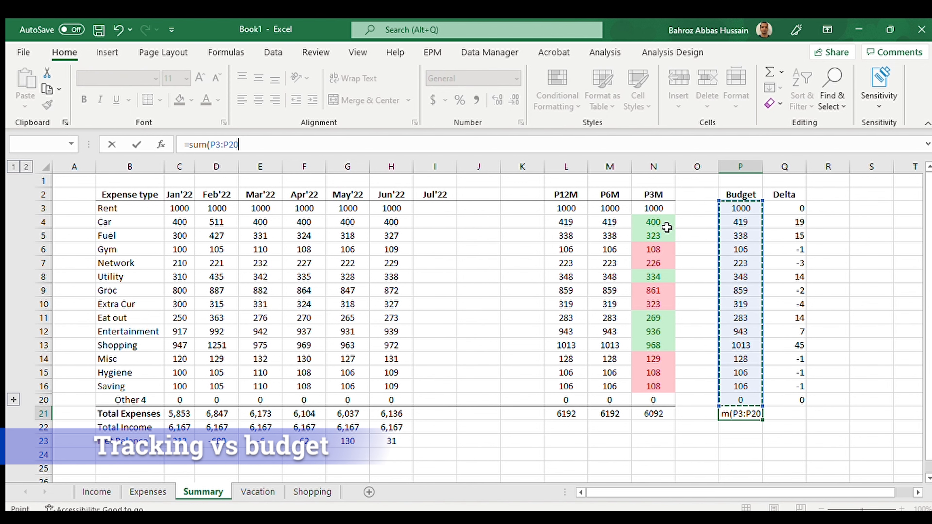
key("Return")
key("ctrl+c")
key("ctrl+v")
Step: Format the Delta column with centred values, borders matching the Budget column and light red highlighting for negative amounts
key("ctrl+shift+Down")
left_click(258, 100)
key("shift+Right")
left_click(143, 99)
key("Right")
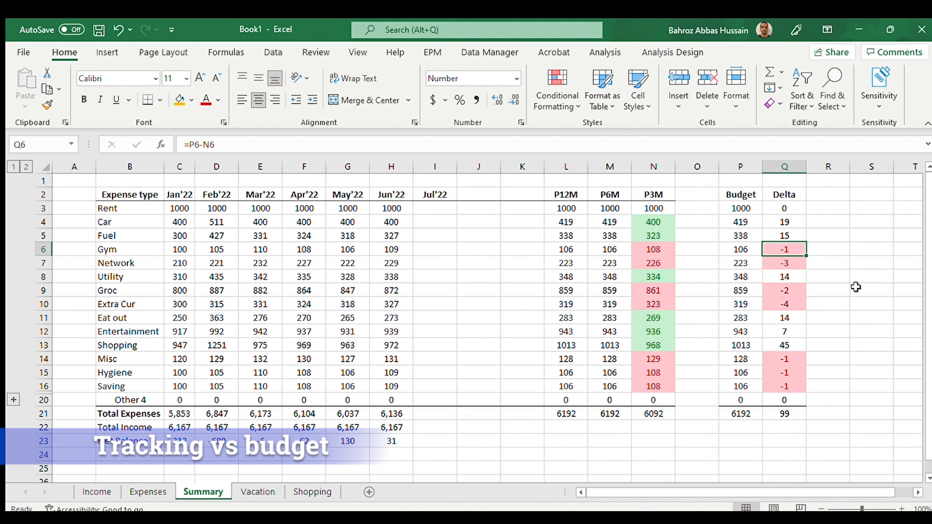
key("Left")
key("Left")
key("Left")
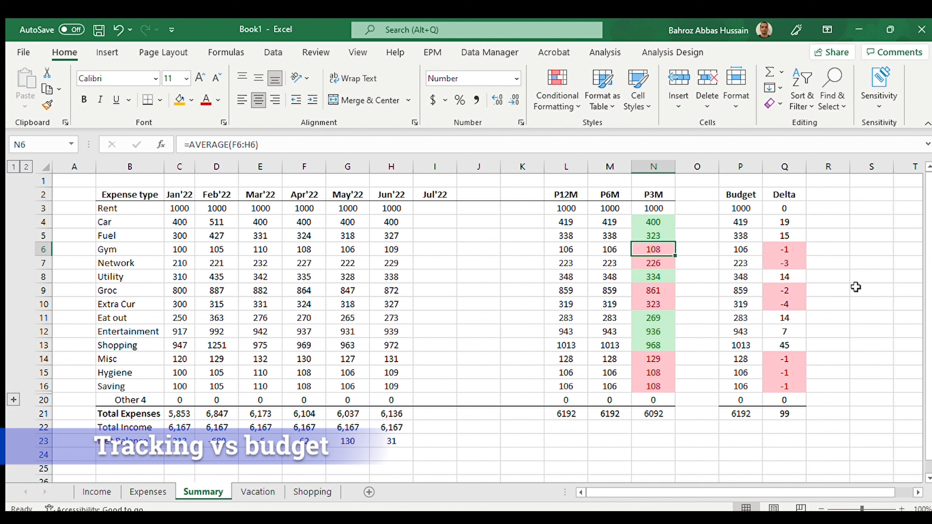
key("Down")
key("Down")
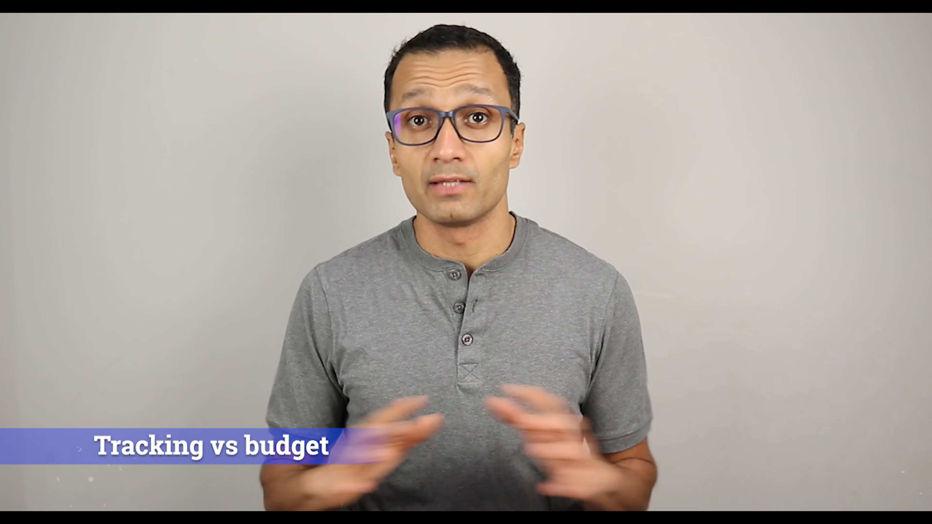